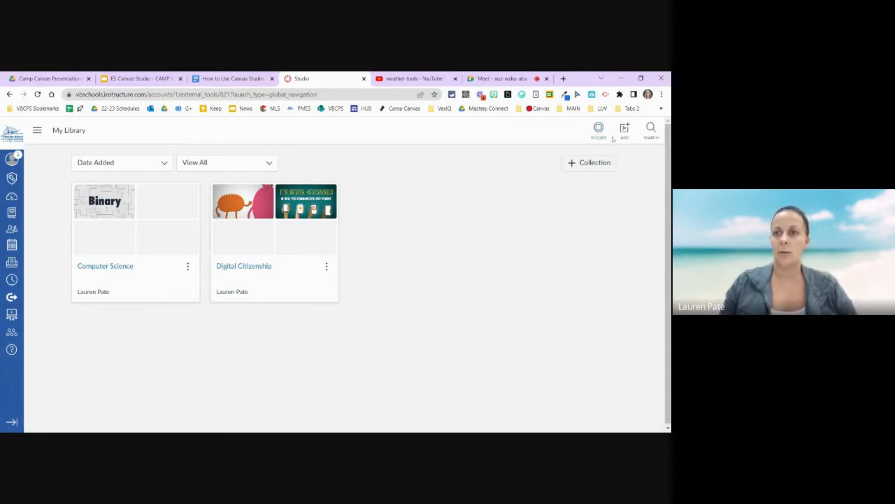
{"action": "left_click", "coordinate": [625, 133]}
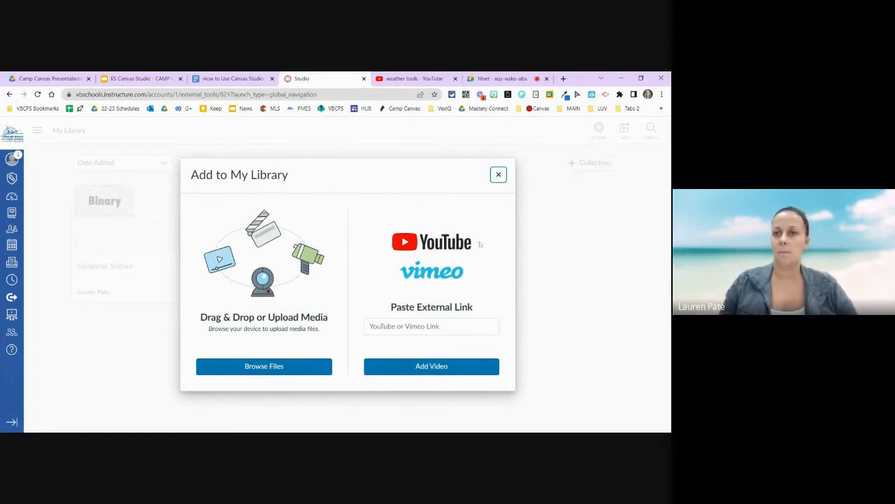
{"action": "left_click", "coordinate": [498, 174]}
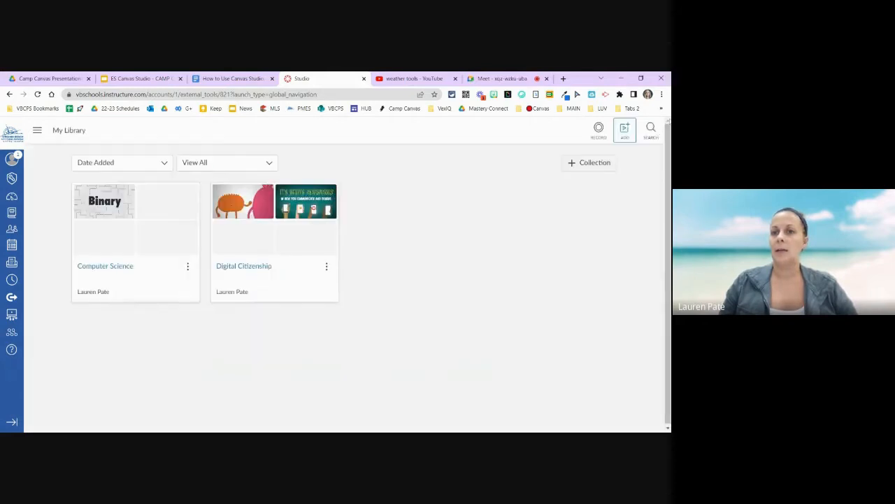
Search Studio for "digital", look through the matching media and collections, and return to the library.
{"action": "left_click", "coordinate": [652, 130]}
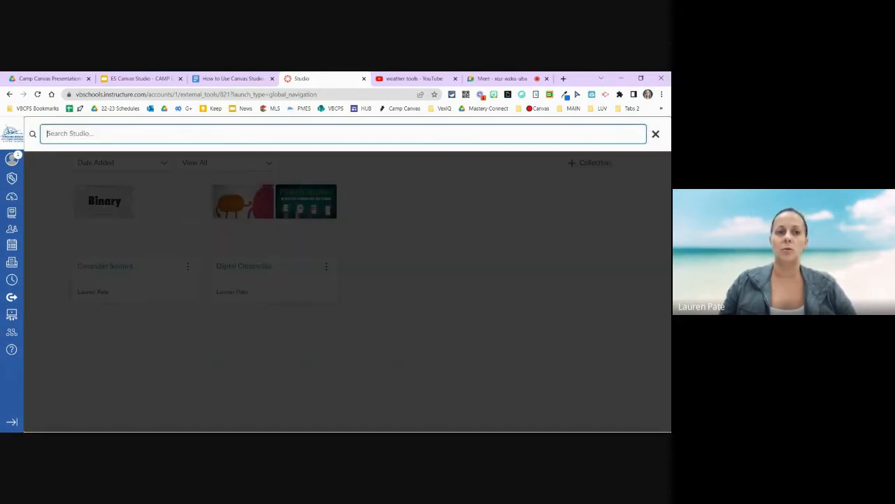
{"action": "type", "text": "digital"}
{"action": "key", "text": "Return"}
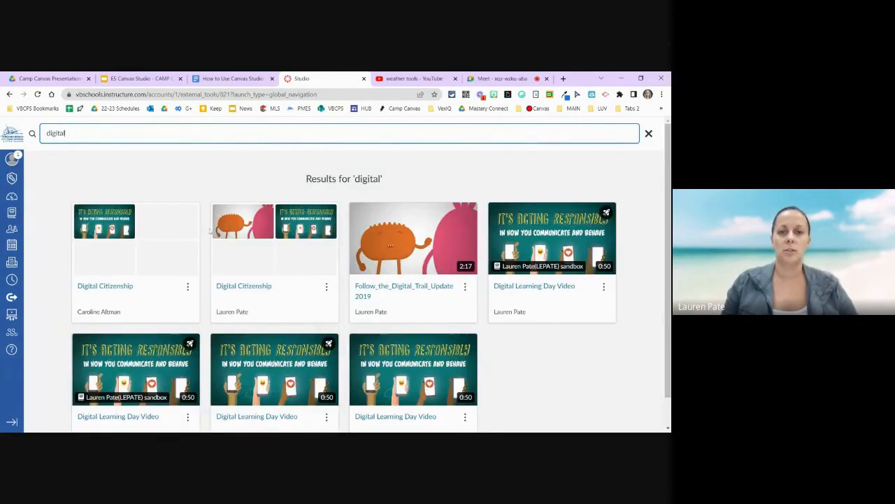
{"action": "scroll", "coordinate": [299, 367], "scroll_direction": "down", "scroll_amount": 1}
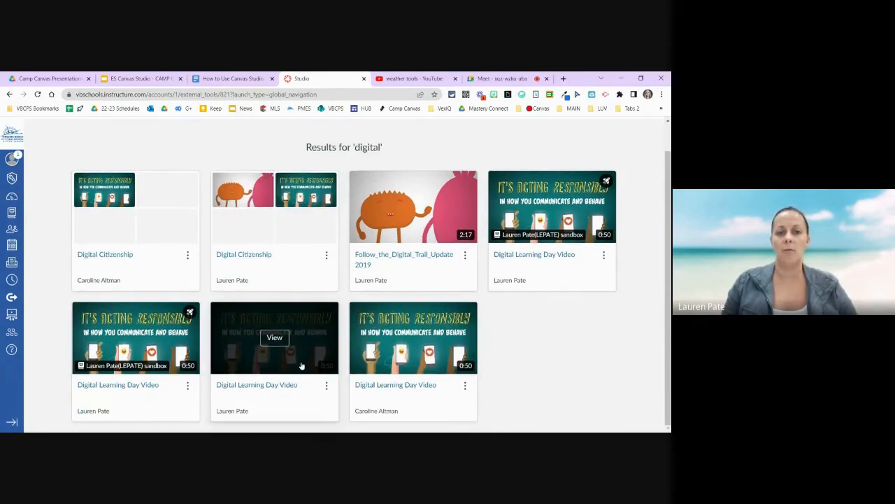
{"action": "scroll", "coordinate": [297, 364], "scroll_direction": "up", "scroll_amount": 1}
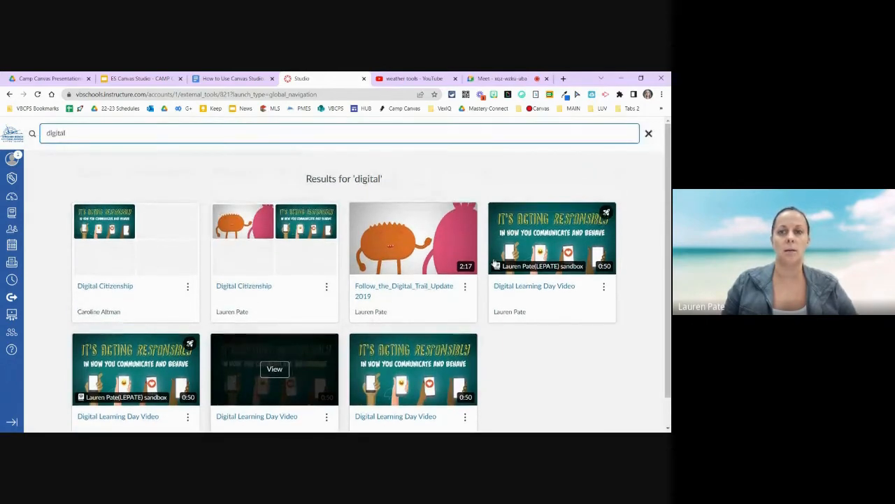
{"action": "left_click", "coordinate": [649, 133]}
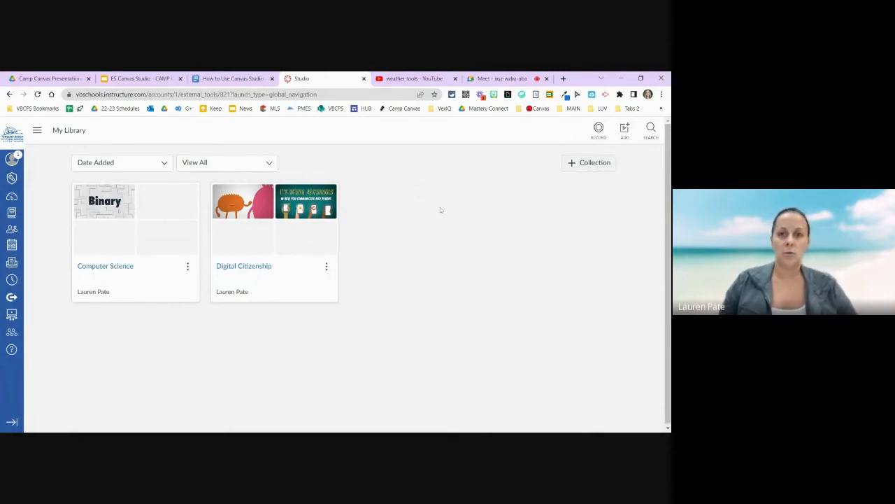
Switch to YouTube, open and pause the "Wheeler School Talk - Weather Tools & Instruments" video, and copy its share link.
{"action": "left_click", "coordinate": [410, 79]}
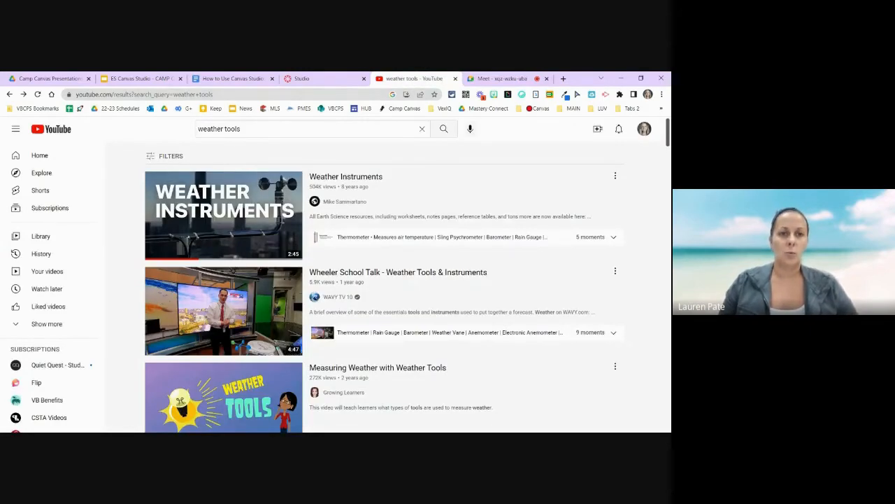
{"action": "left_click", "coordinate": [252, 296]}
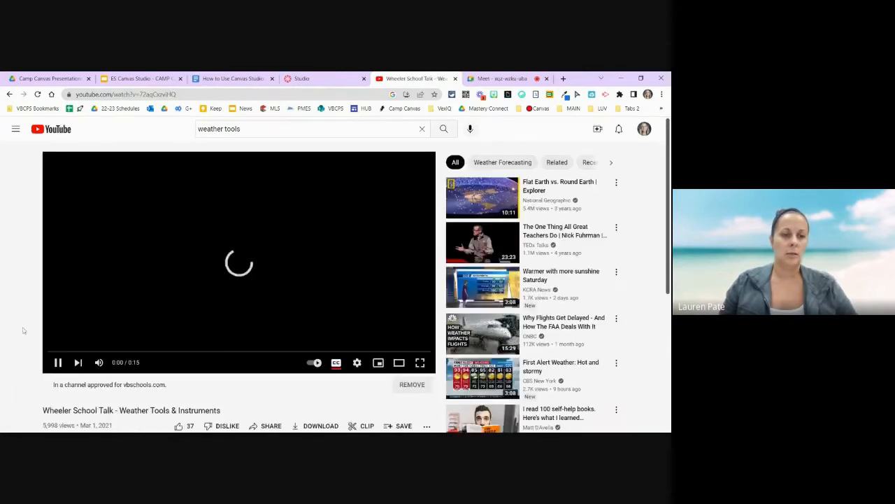
{"action": "scroll", "coordinate": [24, 331], "scroll_direction": "down", "scroll_amount": 1}
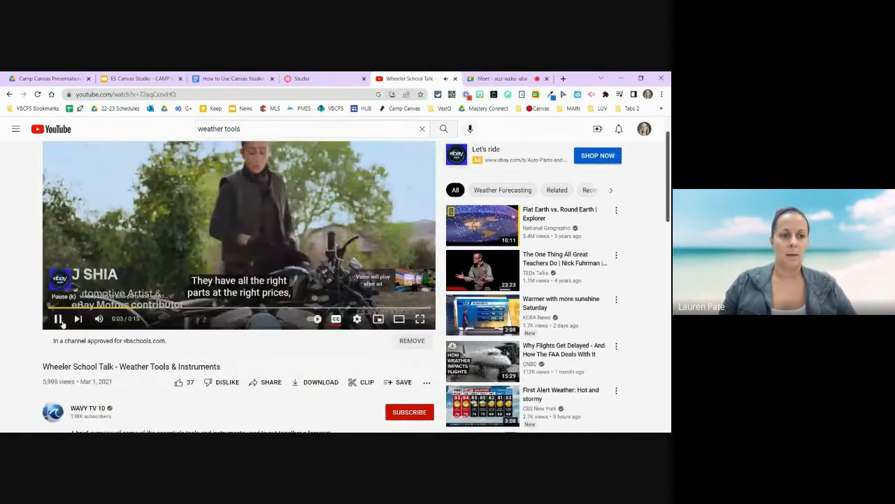
{"action": "left_click", "coordinate": [58, 319]}
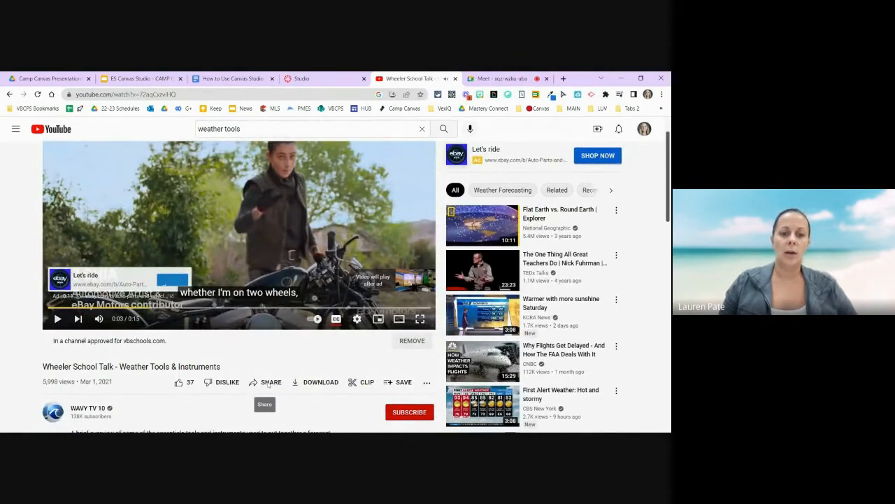
{"action": "left_click", "coordinate": [268, 384]}
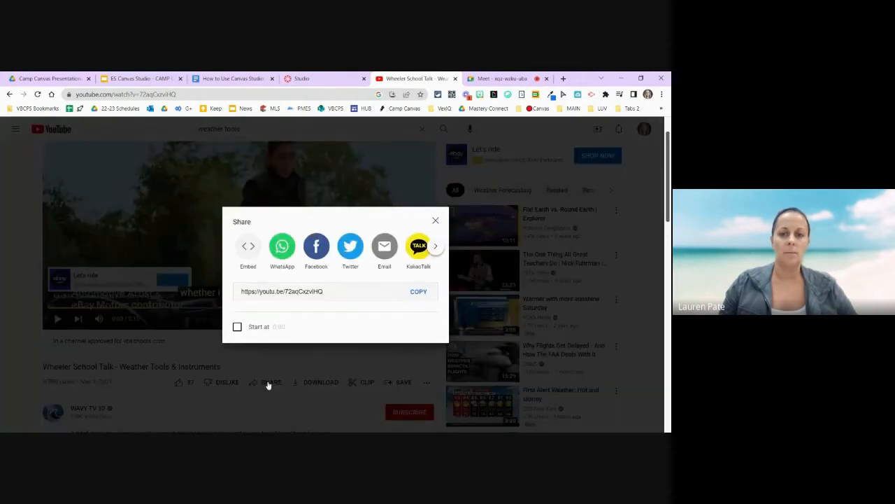
{"action": "left_click", "coordinate": [416, 292]}
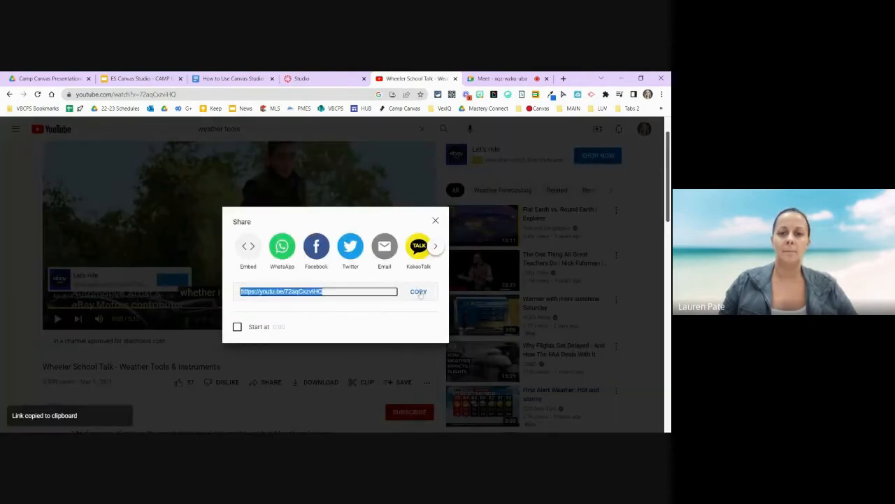
{"action": "left_click", "coordinate": [314, 77]}
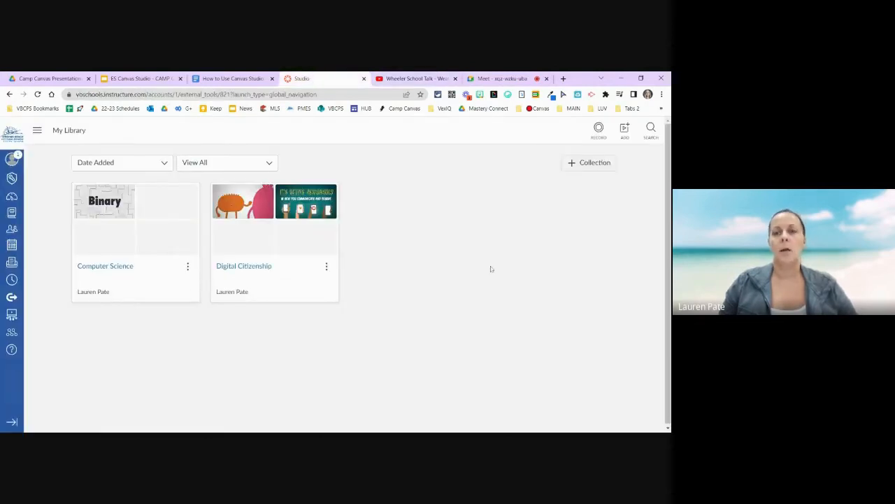
{"action": "left_click", "coordinate": [624, 135]}
{"action": "left_click", "coordinate": [422, 326]}
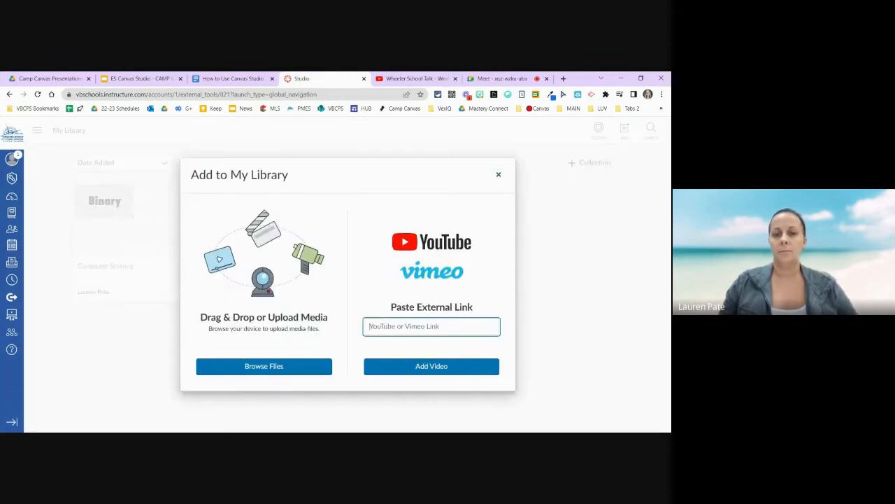
{"action": "key", "text": "ctrl+v"}
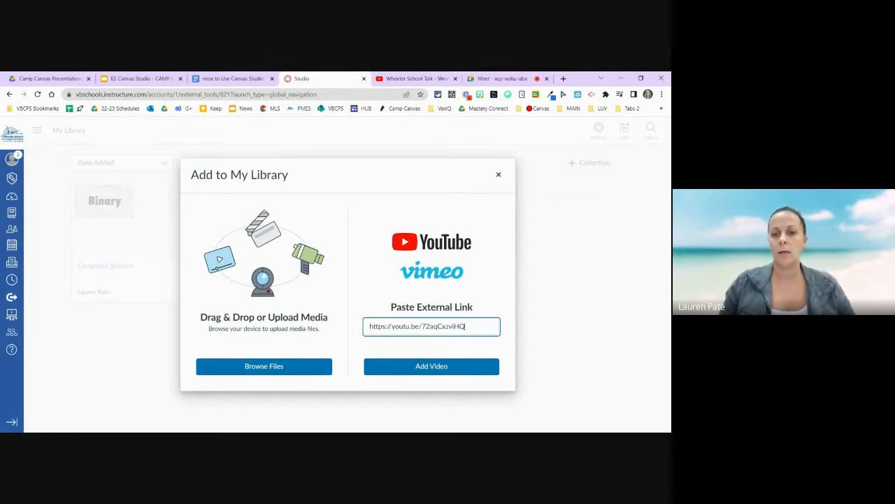
{"action": "left_click", "coordinate": [459, 367]}
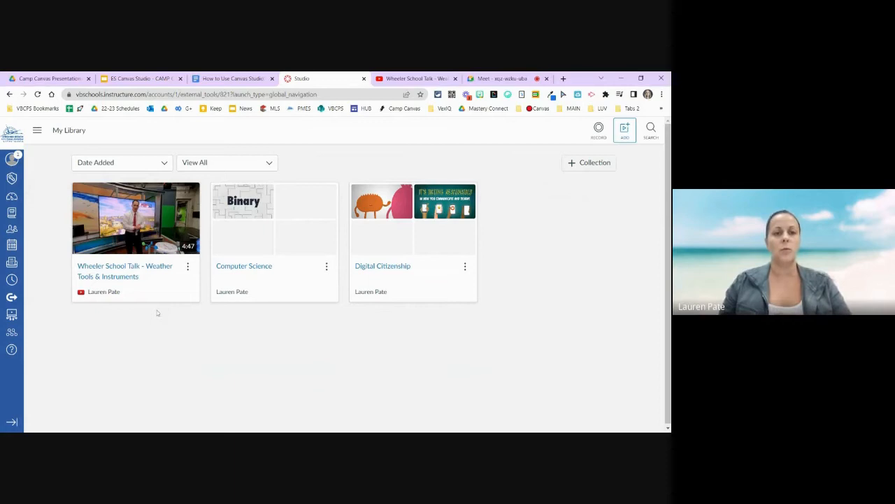
{"action": "left_click", "coordinate": [188, 267]}
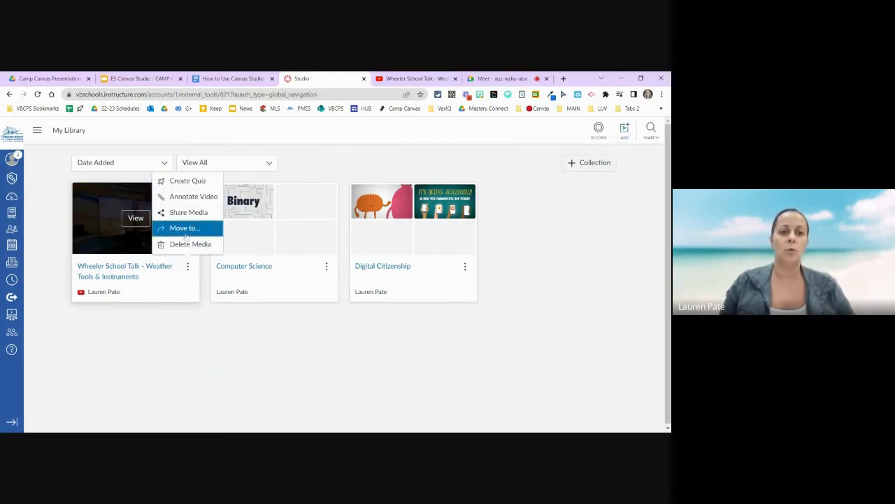
{"action": "left_click", "coordinate": [586, 269]}
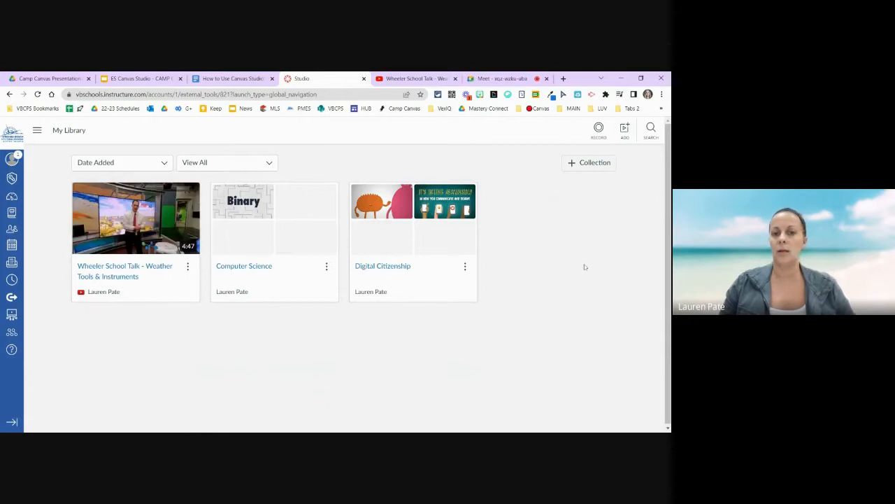
{"action": "left_click", "coordinate": [600, 163]}
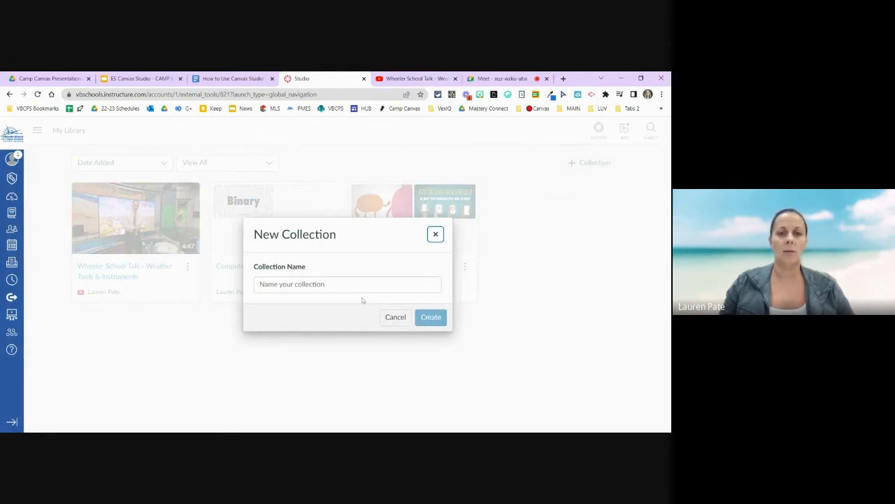
{"action": "left_click", "coordinate": [435, 235]}
Look up a colleague by first name in the Wheeler School Talk video's sharing settings and close them.
{"action": "left_click", "coordinate": [187, 266]}
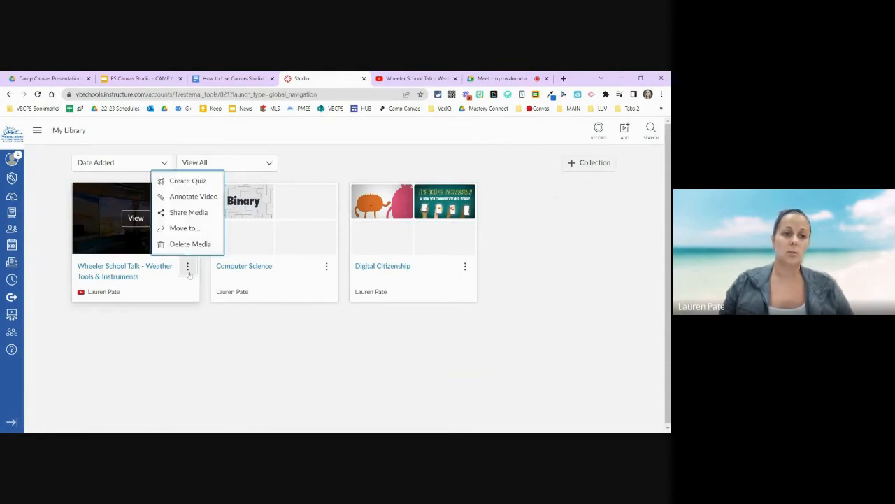
{"action": "left_click", "coordinate": [192, 217]}
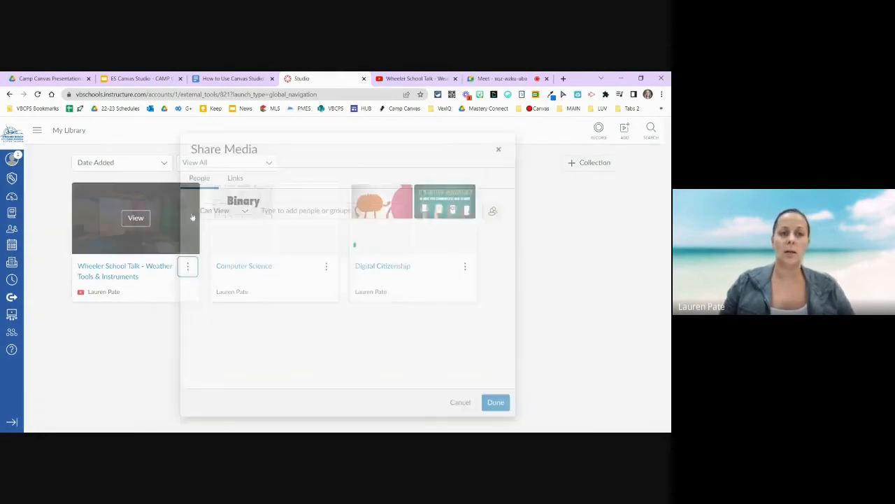
{"action": "left_click", "coordinate": [368, 210]}
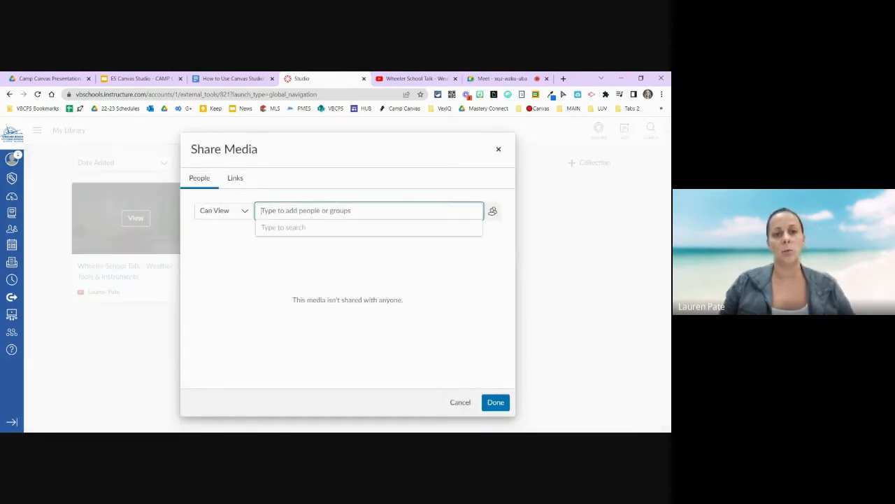
{"action": "type", "text": "Caroline"}
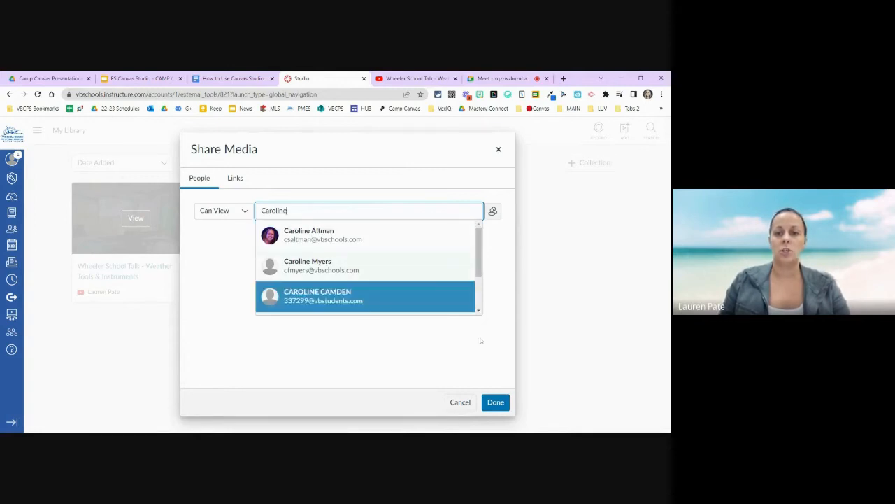
{"action": "left_click", "coordinate": [494, 402]}
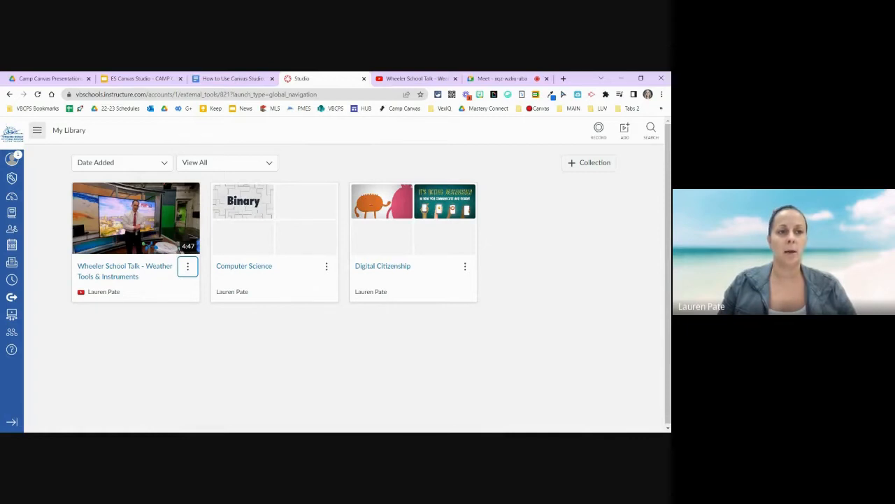
{"action": "left_click", "coordinate": [38, 130]}
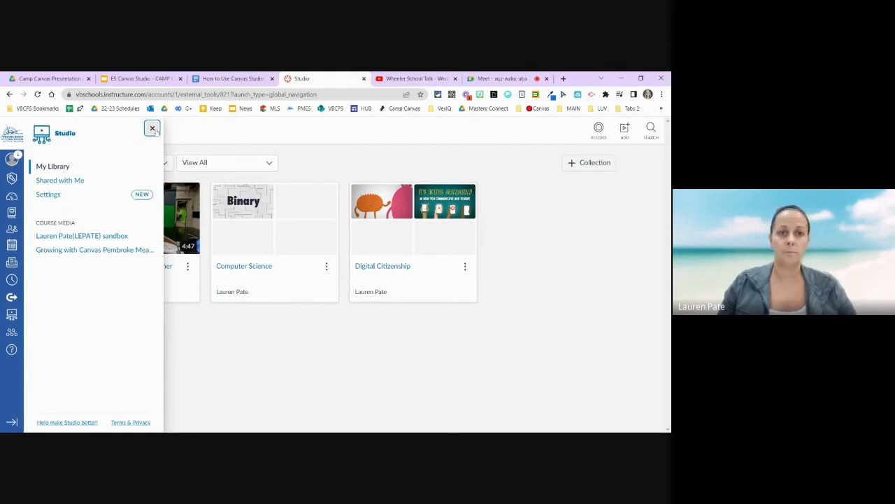
{"action": "left_click", "coordinate": [153, 128]}
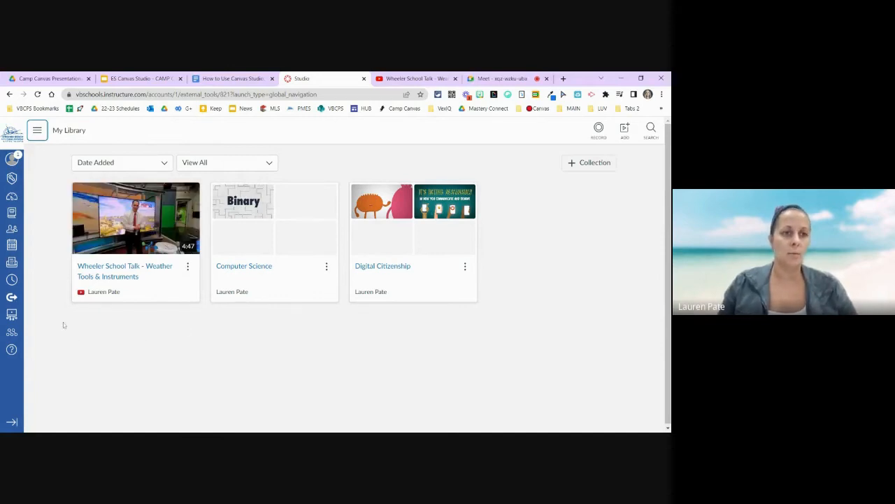
Open the Sandbox course from the Canvas dashboard.
{"action": "left_click", "coordinate": [11, 198]}
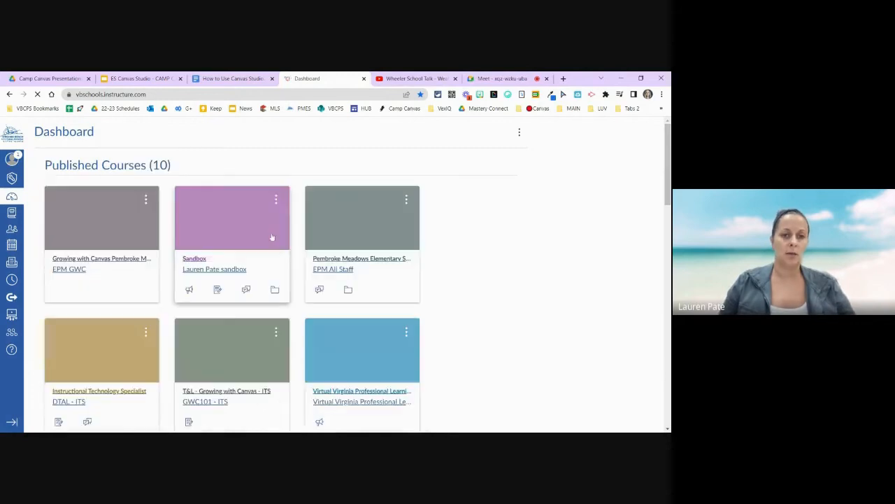
{"action": "left_click", "coordinate": [223, 231]}
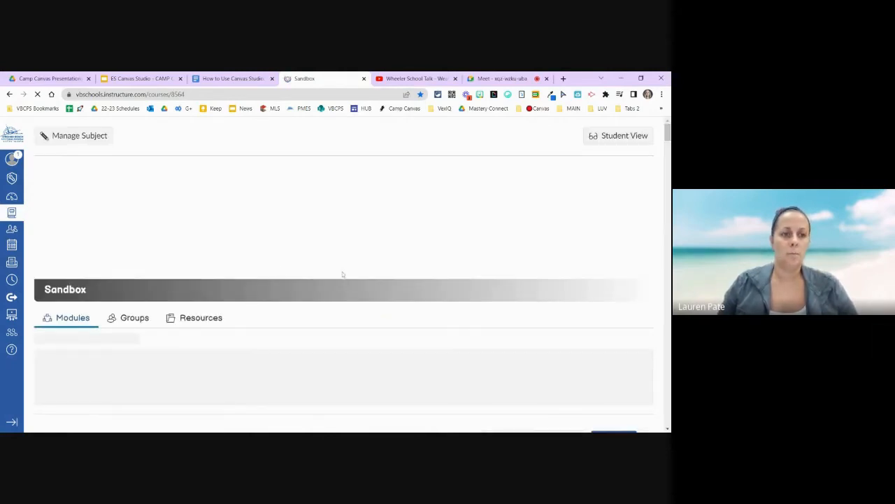
Add a new page named "Weather Tools Video" to the Camp Canvas - Canvas Studio module.
{"action": "scroll", "coordinate": [141, 357], "scroll_direction": "down", "scroll_amount": 2}
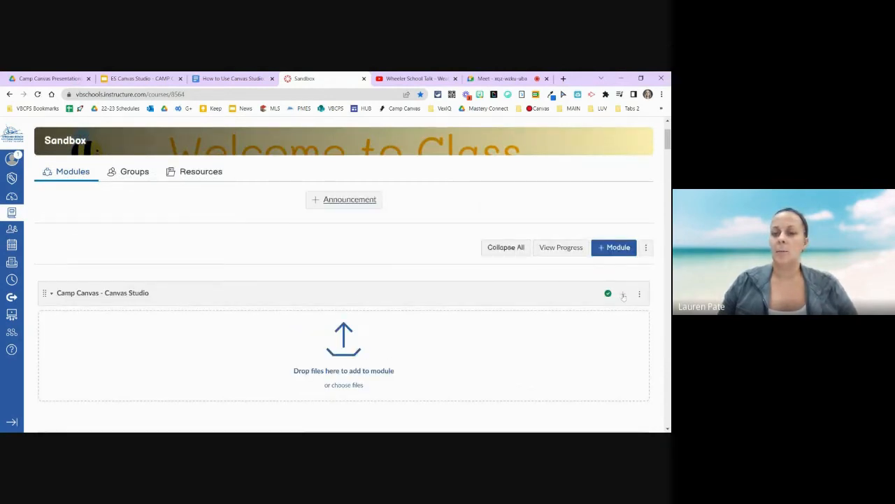
{"action": "left_click", "coordinate": [623, 294]}
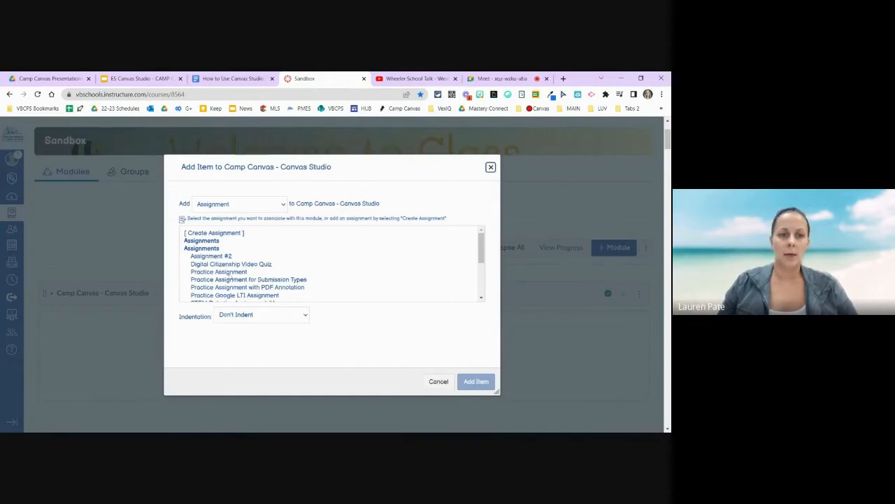
{"action": "left_click", "coordinate": [219, 210]}
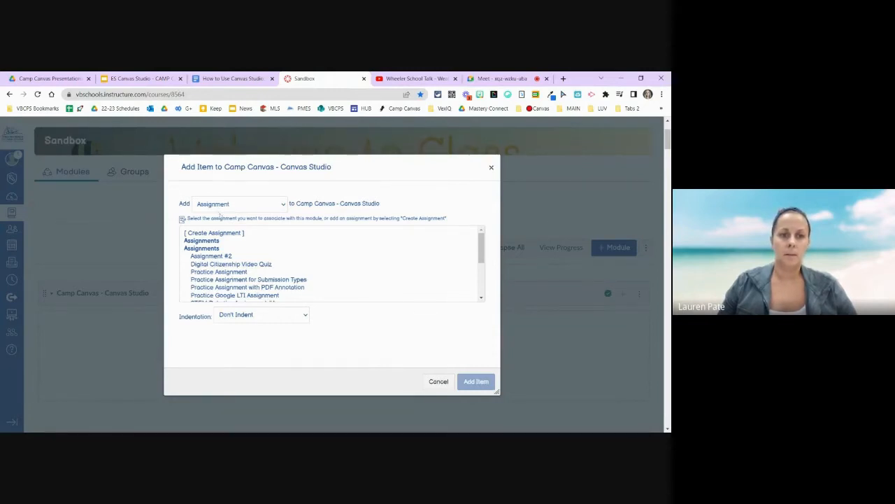
{"action": "left_click", "coordinate": [207, 243]}
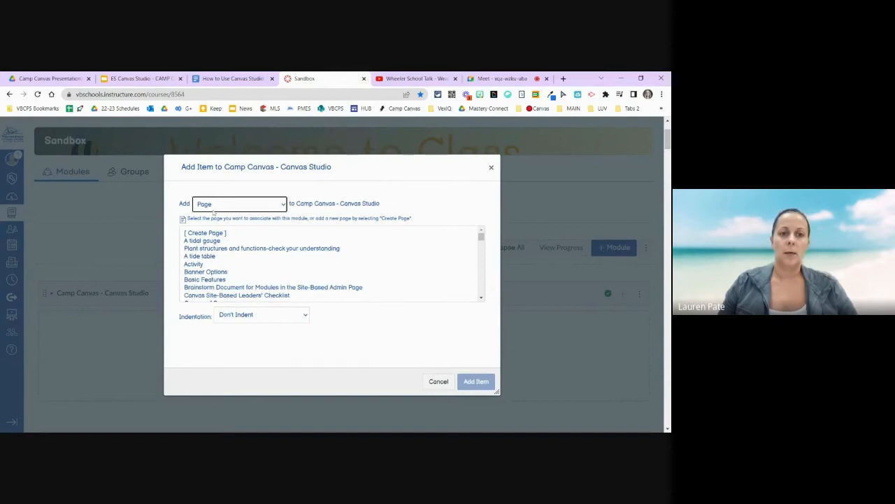
{"action": "left_click", "coordinate": [212, 233]}
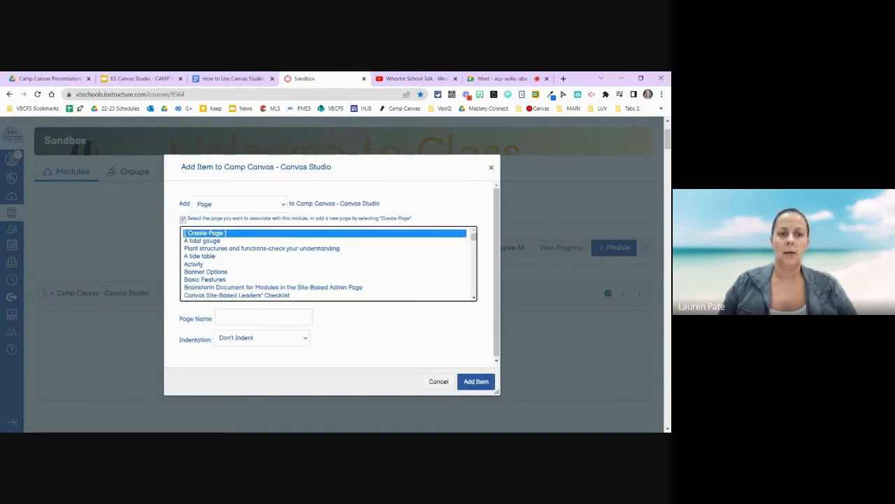
{"action": "left_click", "coordinate": [237, 317]}
{"action": "type", "text": "Weather Tools Video"}
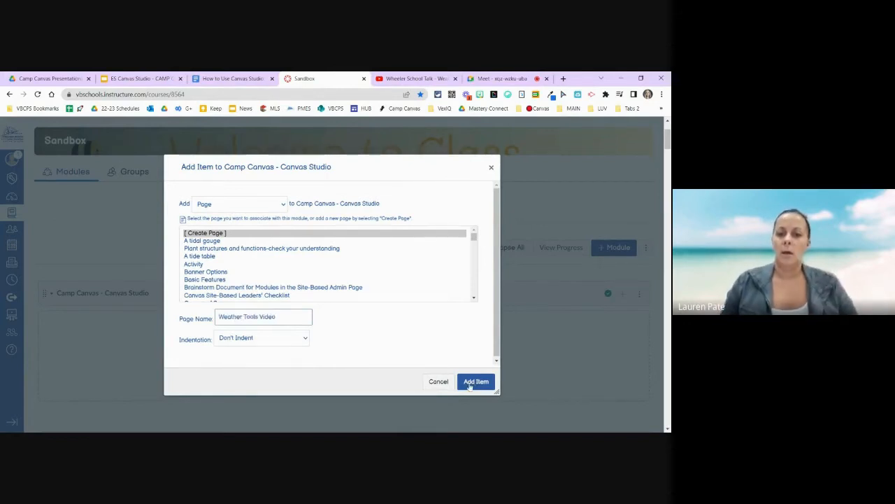
{"action": "left_click", "coordinate": [470, 384]}
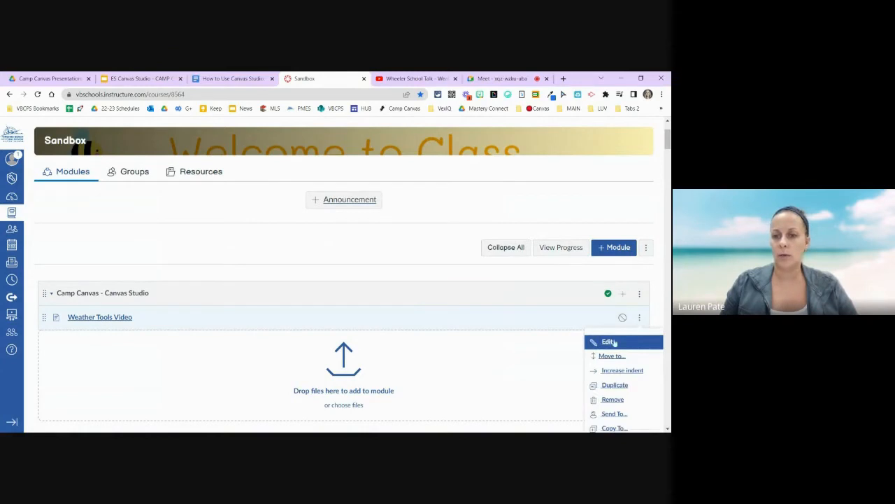
Open the Weather Tools Video page from the module and start editing its body.
{"action": "left_click", "coordinate": [130, 317]}
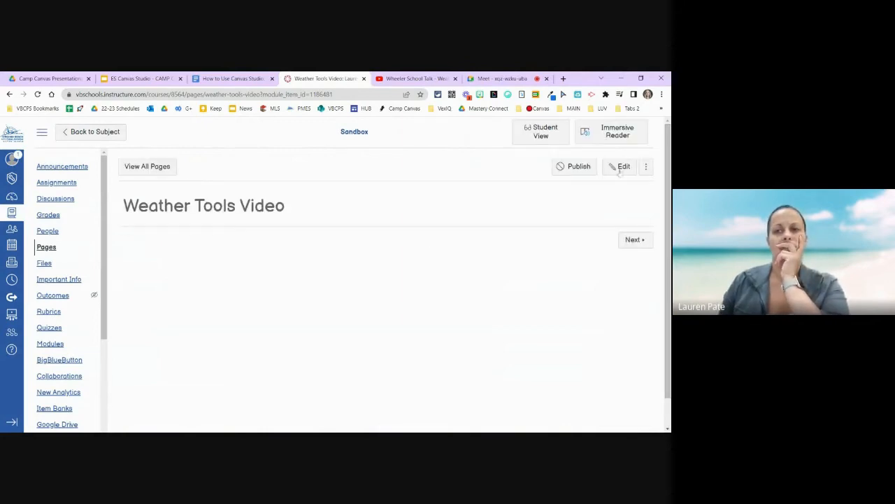
{"action": "left_click", "coordinate": [619, 169]}
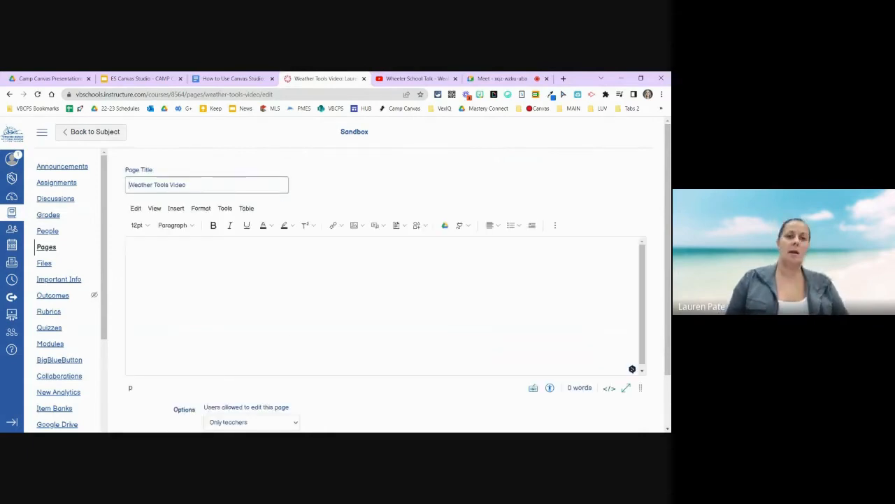
{"action": "left_click", "coordinate": [131, 252]}
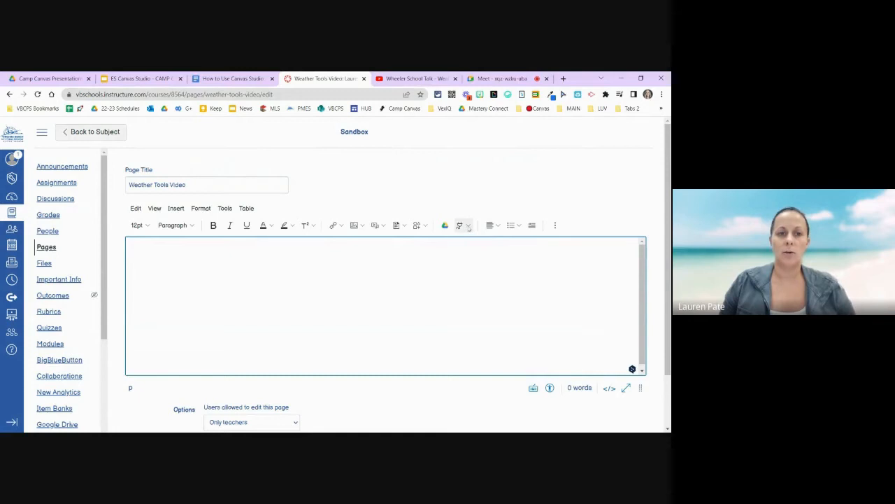
View the full list of apps available in the page editor and close it.
{"action": "left_click", "coordinate": [468, 226]}
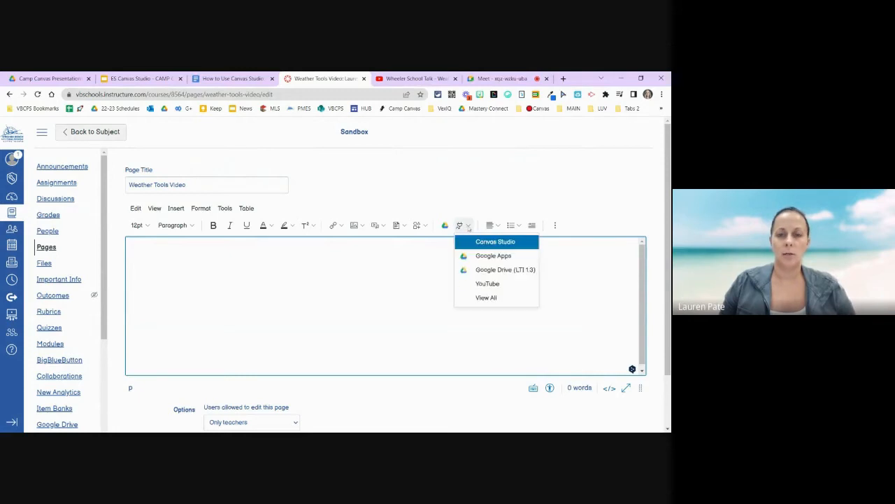
{"action": "left_click", "coordinate": [487, 298]}
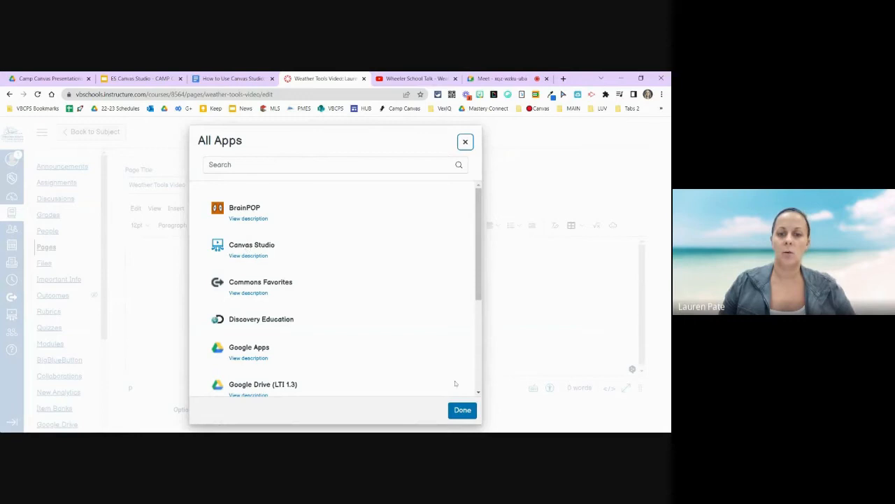
{"action": "left_click", "coordinate": [463, 409]}
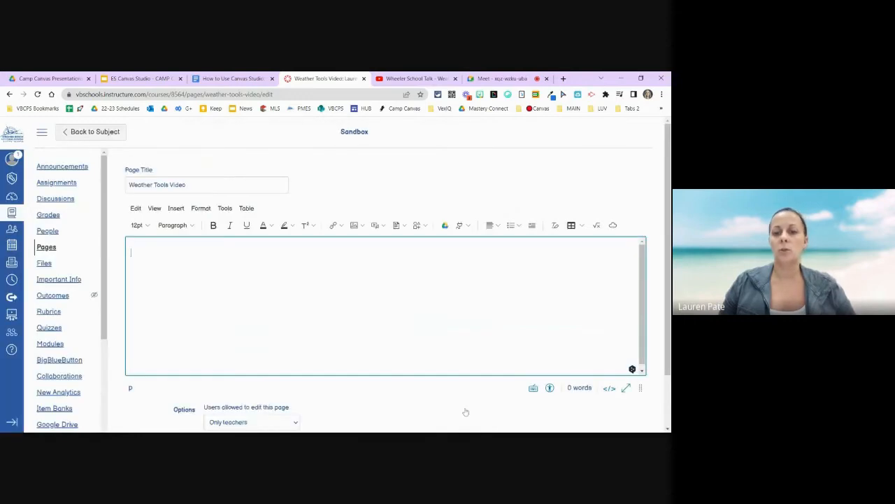
Embed the "Wheeler School Talk - Weather Tools & Instruments" video from Canvas Studio in the page with Display Media Tabs turned off.
{"action": "left_click", "coordinate": [460, 225]}
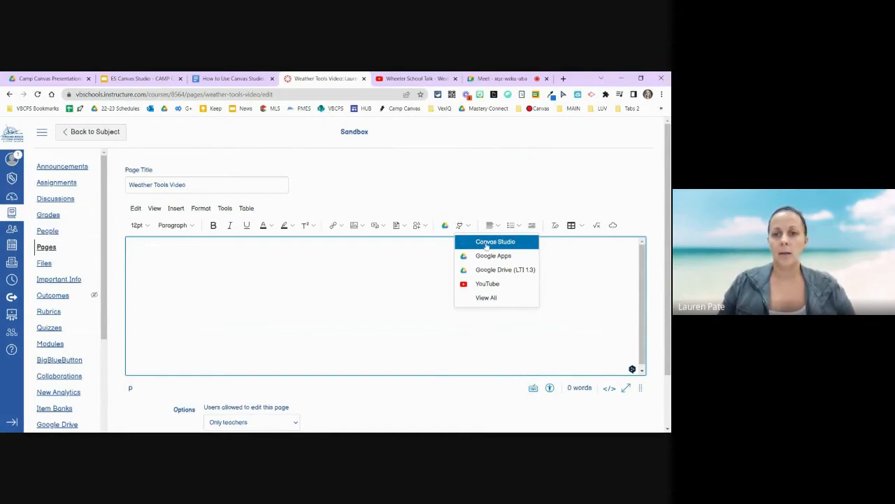
{"action": "left_click", "coordinate": [487, 243]}
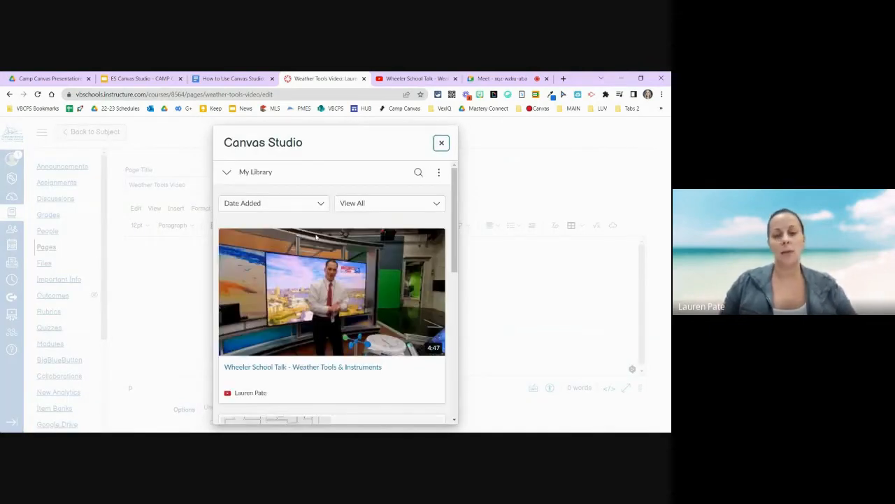
{"action": "mouse_move", "coordinate": [362, 342]}
{"action": "left_click", "coordinate": [333, 293]}
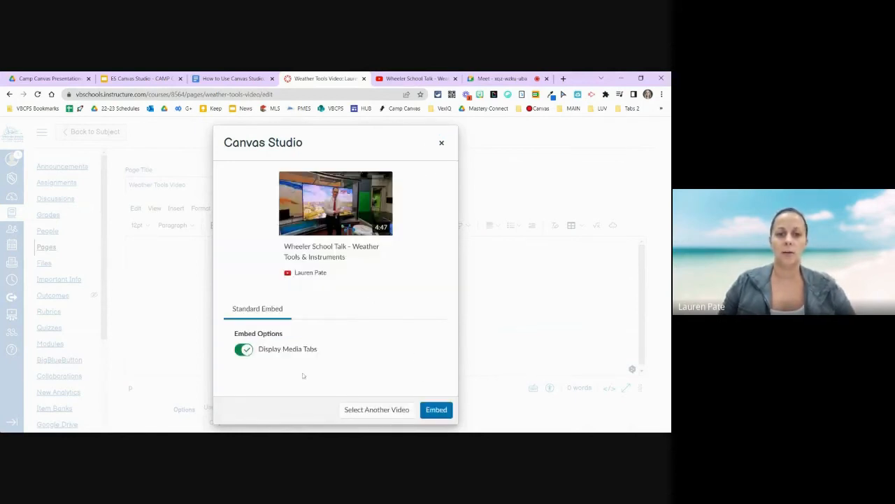
{"action": "left_click", "coordinate": [243, 349]}
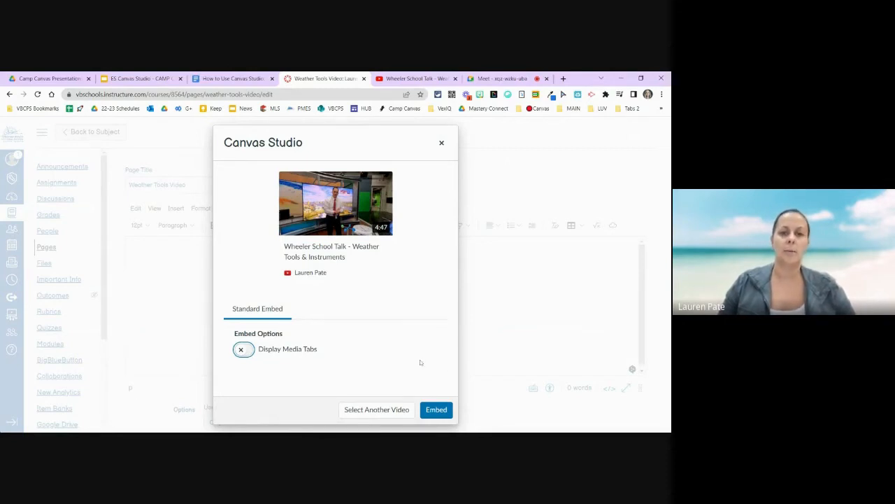
{"action": "left_click", "coordinate": [436, 409]}
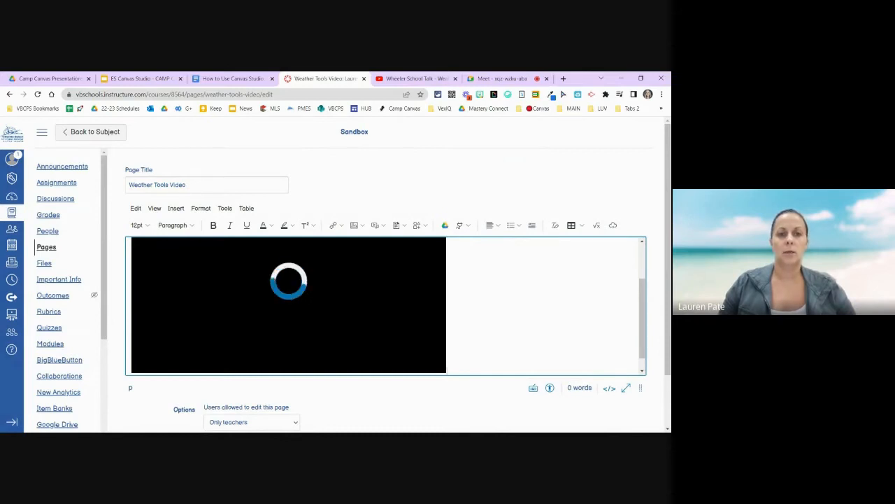
Save the Weather Tools Video page without publishing it and review the embedded video.
{"action": "scroll", "coordinate": [386, 306], "scroll_direction": "up", "scroll_amount": 1}
{"action": "scroll", "coordinate": [385, 305], "scroll_direction": "down", "scroll_amount": 2}
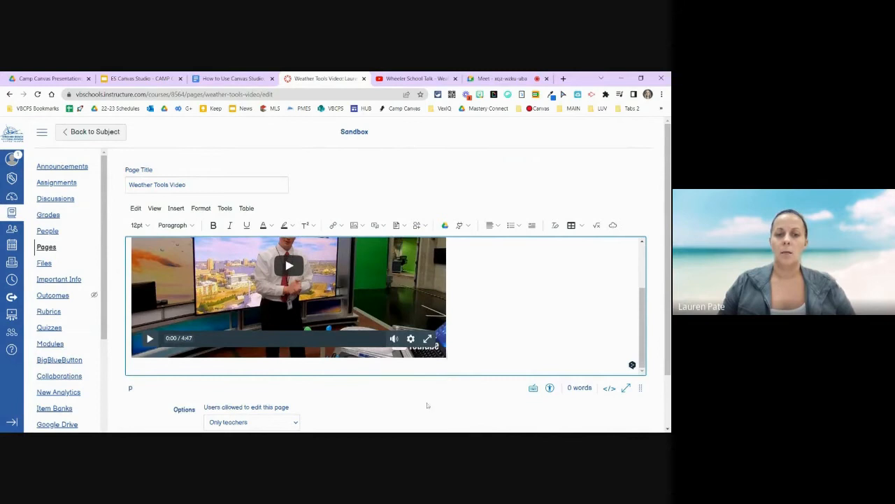
{"action": "scroll", "coordinate": [428, 405], "scroll_direction": "down", "scroll_amount": 2}
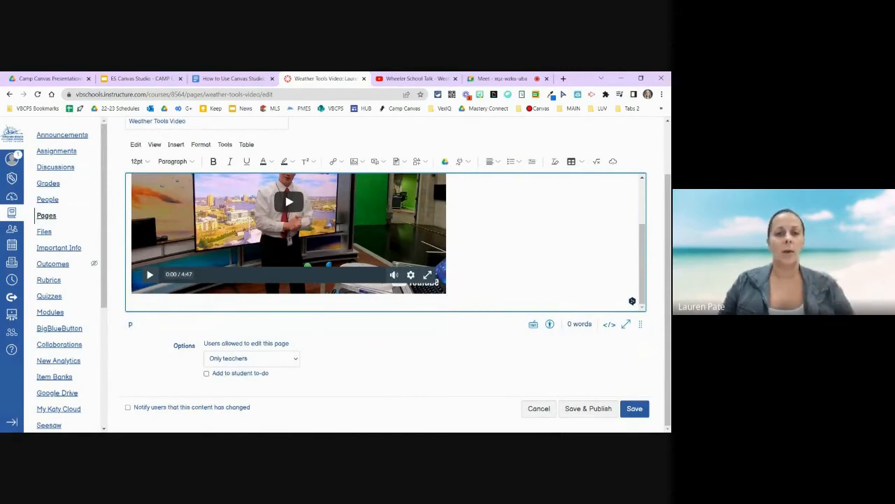
{"action": "left_click", "coordinate": [635, 413]}
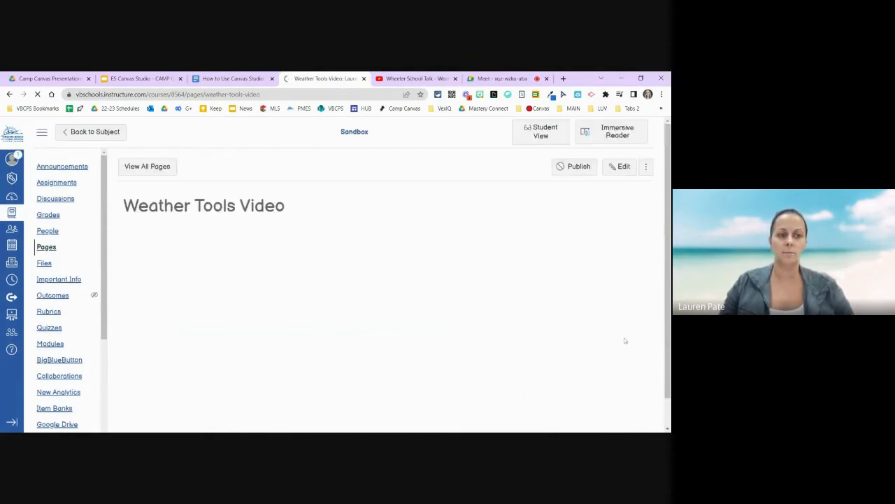
{"action": "scroll", "coordinate": [542, 325], "scroll_direction": "down", "scroll_amount": 1}
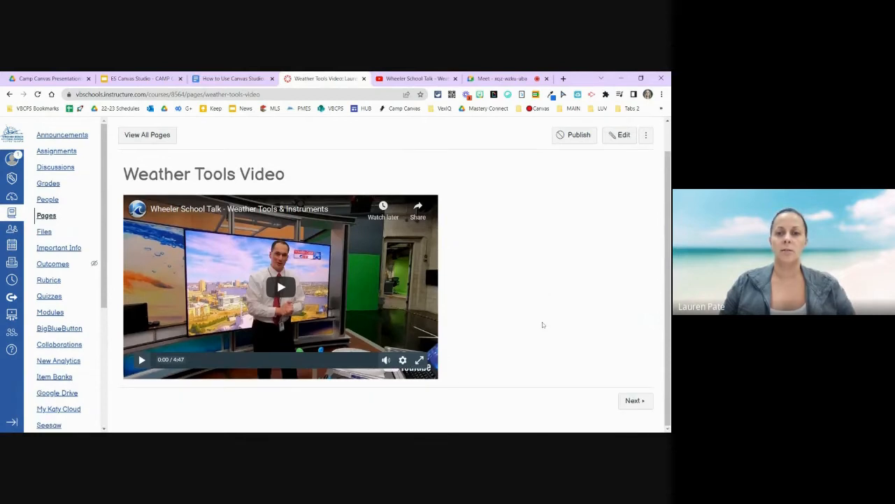
{"action": "scroll", "coordinate": [543, 325], "scroll_direction": "up", "scroll_amount": 1}
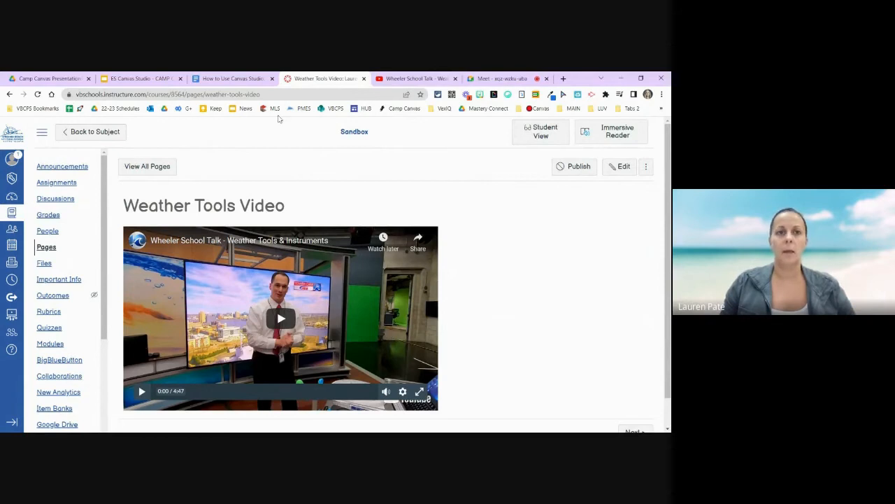
Switch to the ES Canvas Studio presentation in Google Slides and go to the "How to Add YouTube Videos" slide.
{"action": "left_click", "coordinate": [137, 78]}
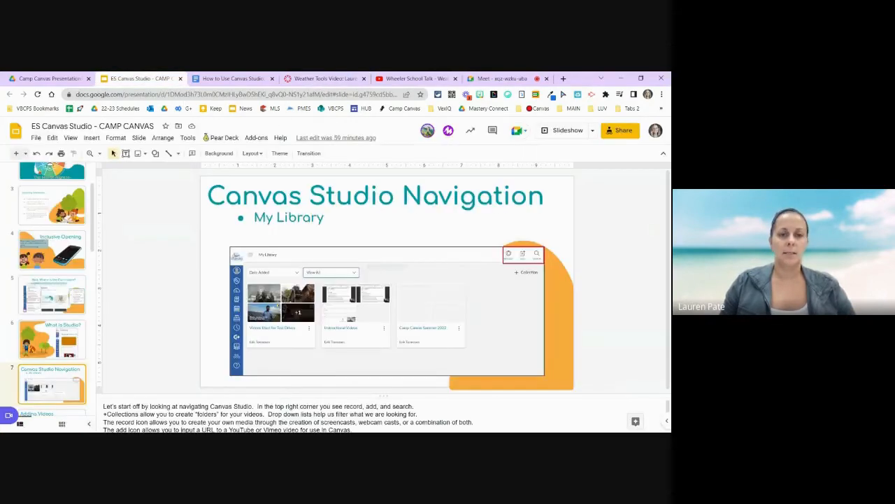
{"action": "scroll", "coordinate": [51, 353], "scroll_direction": "down", "scroll_amount": 2}
{"action": "left_click", "coordinate": [51, 353]}
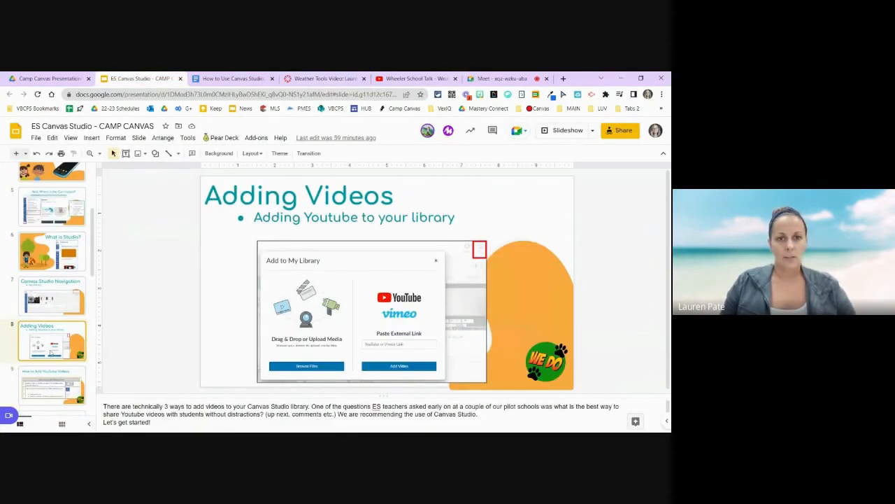
{"action": "scroll", "coordinate": [51, 294], "scroll_direction": "down", "scroll_amount": 1}
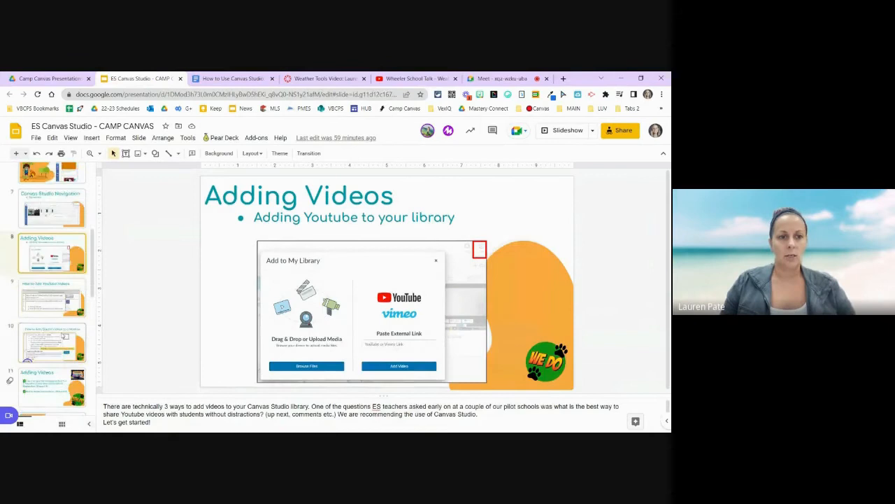
{"action": "left_click", "coordinate": [56, 298]}
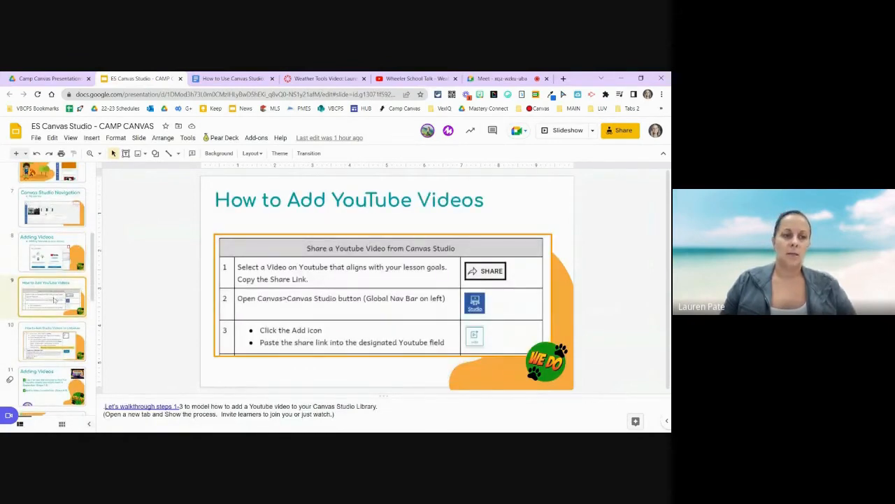
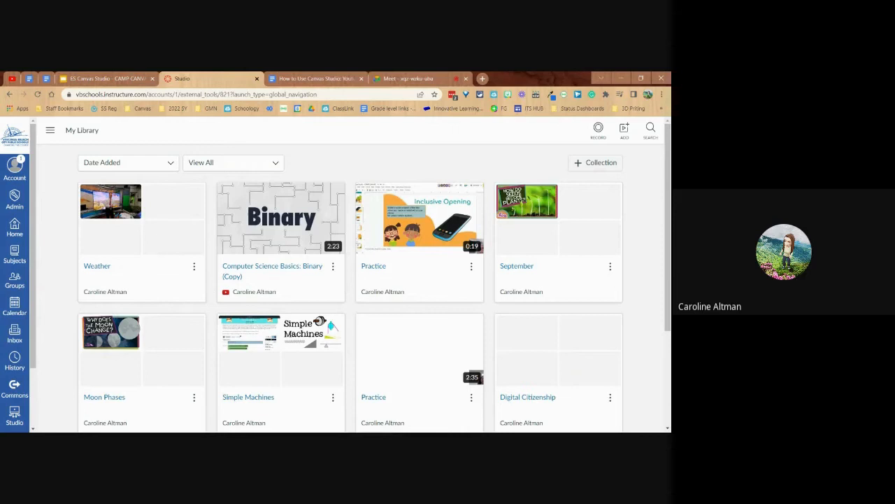
Open the Weather collection in Studio's My Library and start creating a quiz from the Wheeler School Talk video.
{"action": "mouse_move", "coordinate": [159, 223]}
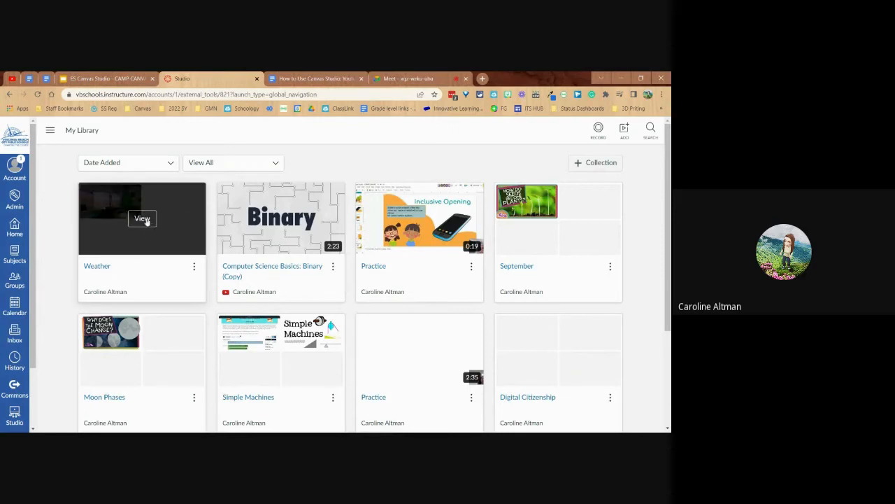
{"action": "left_click", "coordinate": [143, 220]}
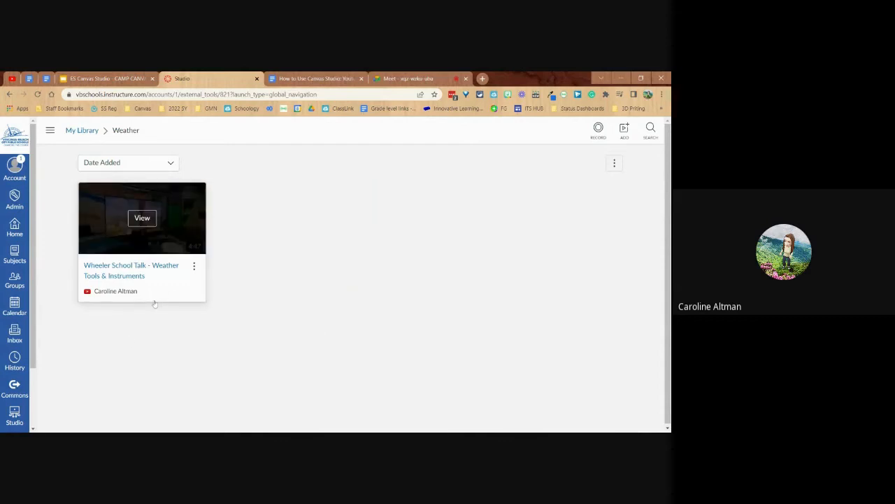
{"action": "left_click", "coordinate": [194, 268]}
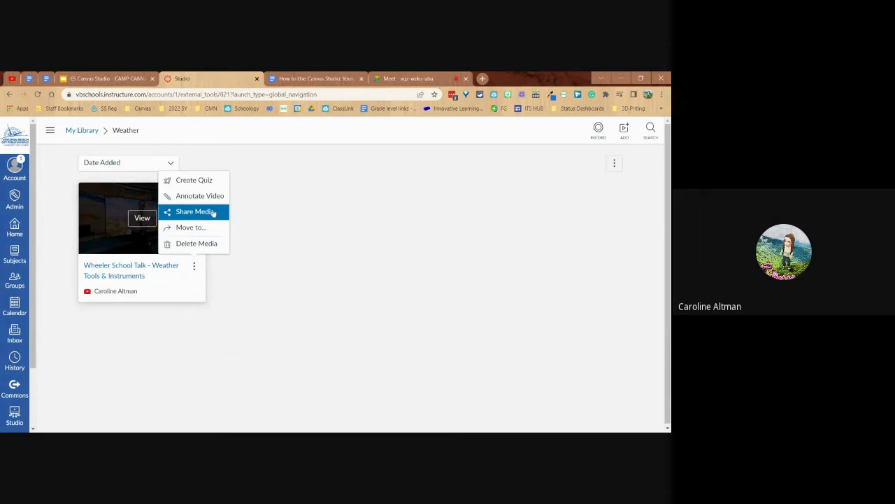
{"action": "left_click", "coordinate": [168, 180]}
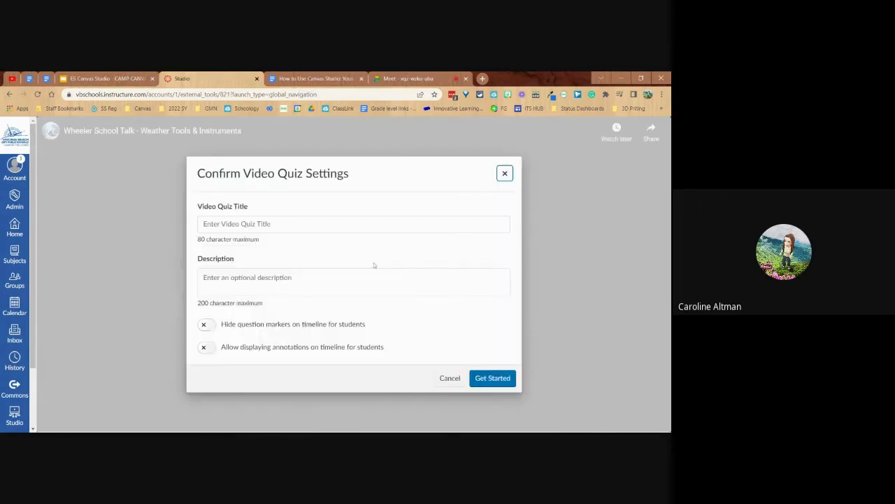
Create the video quiz titled "Weather Tools Quiz 1" without a description, hiding question markers and allowing annotations on the timeline for students.
{"action": "left_click", "coordinate": [353, 224]}
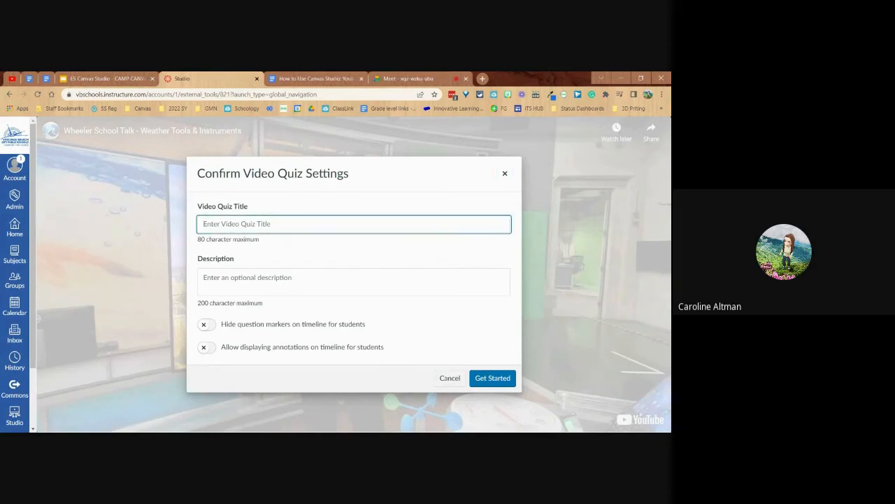
{"action": "type", "text": "Weather Tools Quiz 1"}
{"action": "left_click", "coordinate": [204, 278]}
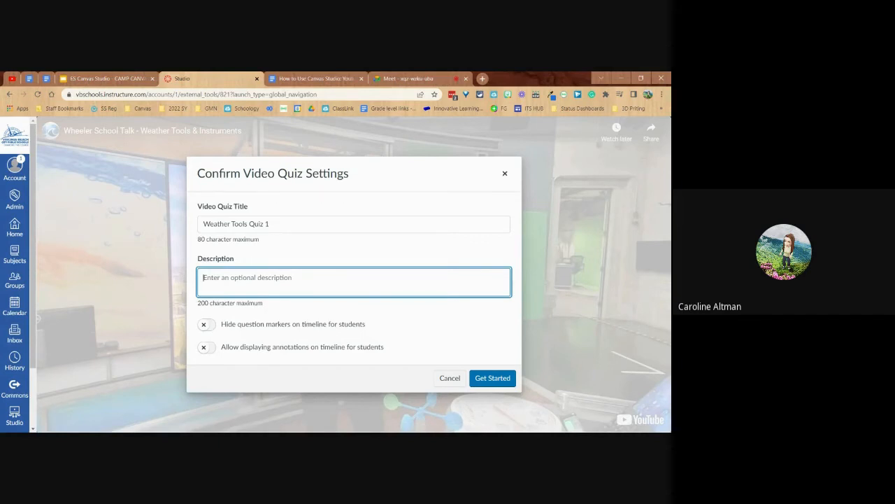
{"action": "left_click", "coordinate": [207, 325]}
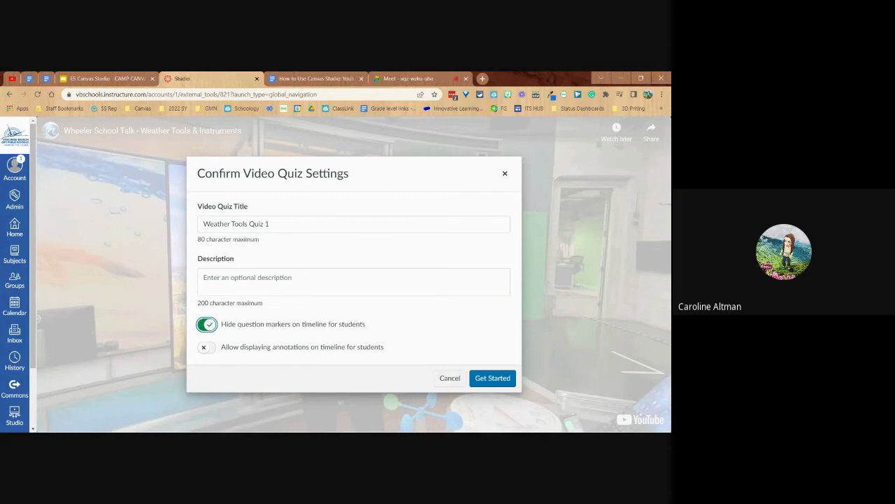
{"action": "left_click", "coordinate": [210, 349]}
{"action": "left_click", "coordinate": [495, 380]}
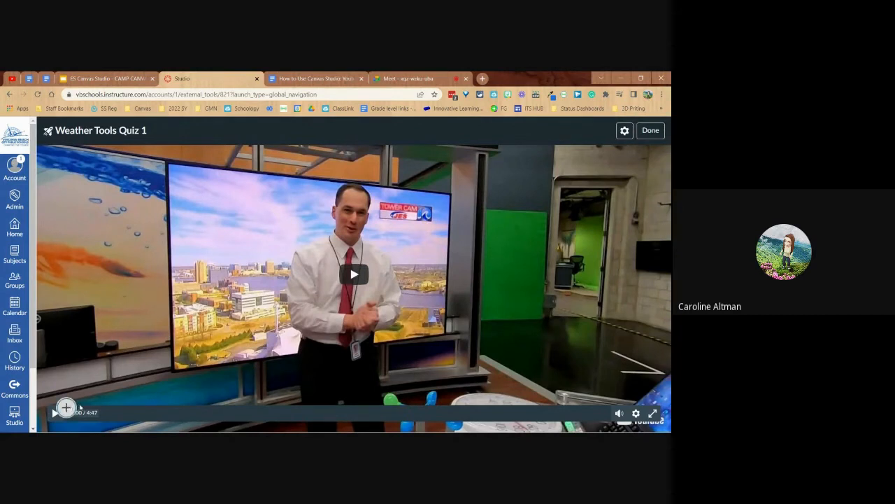
Pause the quiz video at 0:27 and add a Multiple Choice question at that point.
{"action": "left_click", "coordinate": [66, 408]}
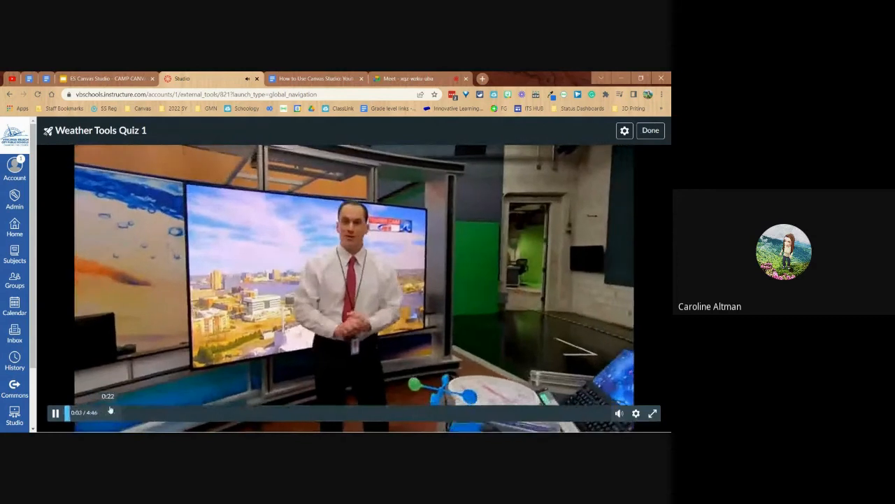
{"action": "left_click", "coordinate": [110, 410]}
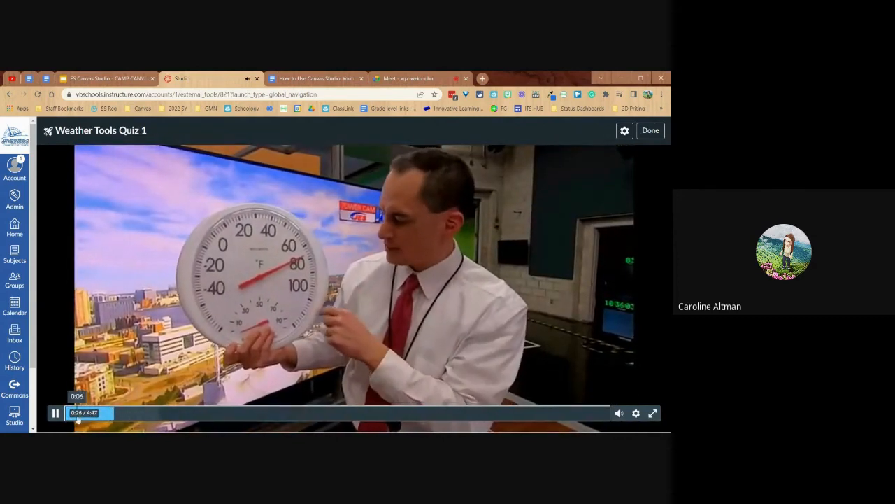
{"action": "left_click", "coordinate": [55, 414]}
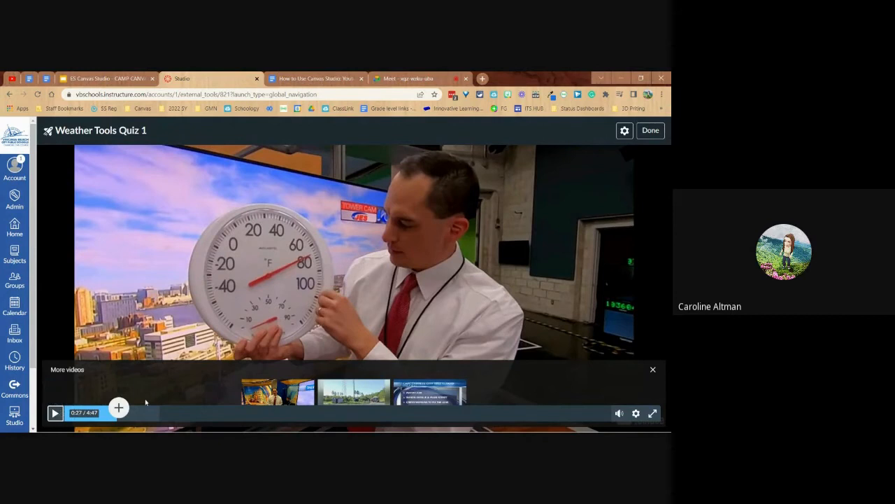
{"action": "left_click", "coordinate": [119, 407]}
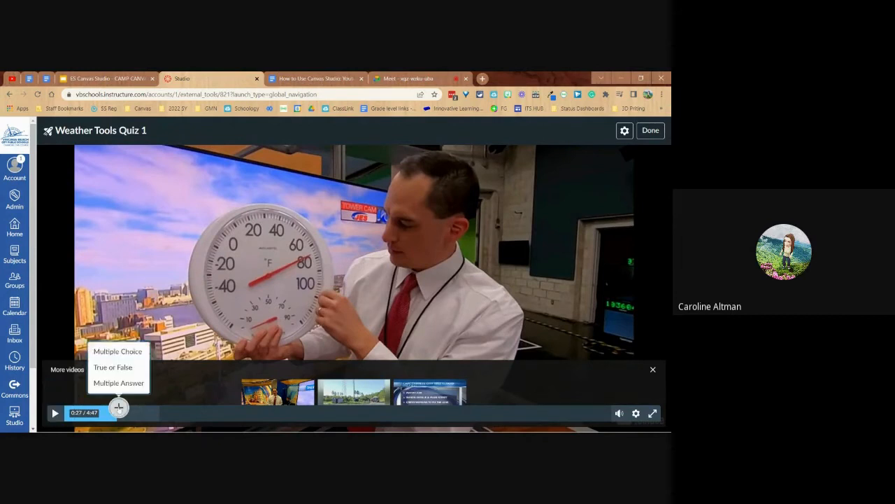
{"action": "left_click", "coordinate": [142, 352]}
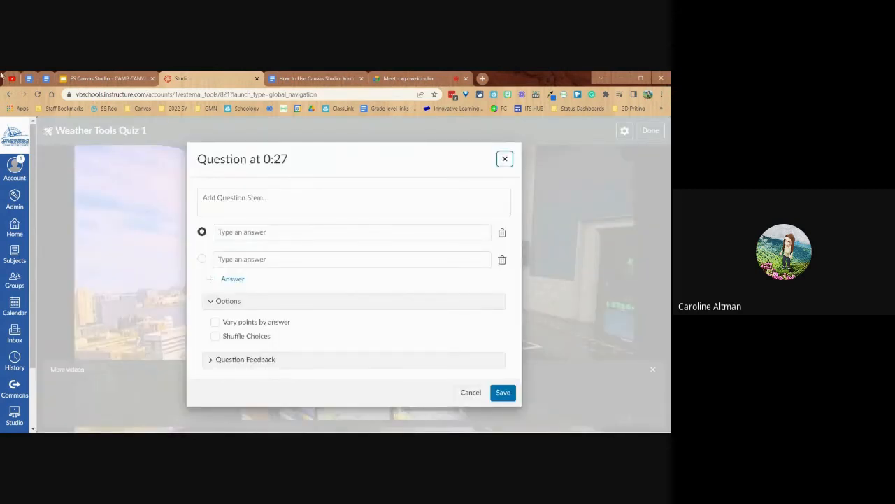
Copy "Which tool measures atmospheric pressure?" from the Weather Questions document into the question stem in Studio.
{"action": "left_click", "coordinate": [46, 79]}
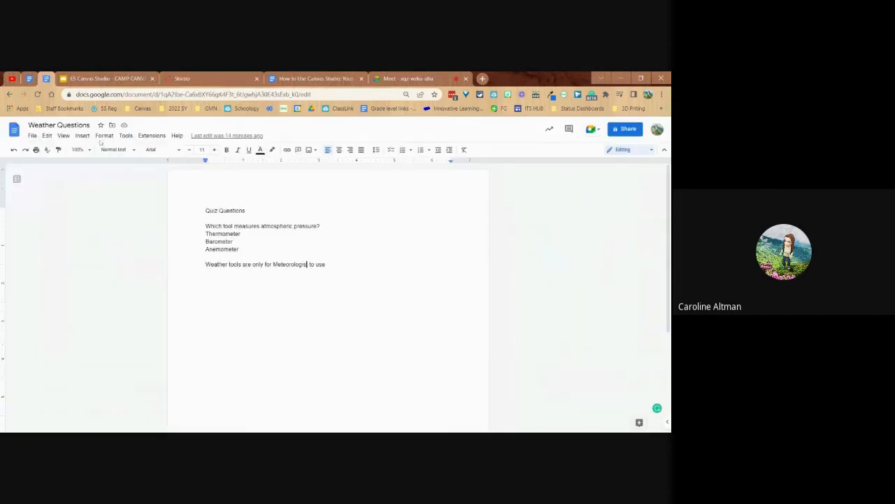
{"action": "left_click_drag", "start_coordinate": [205, 226], "coordinate": [323, 227]}
{"action": "key", "text": "ctrl+c"}
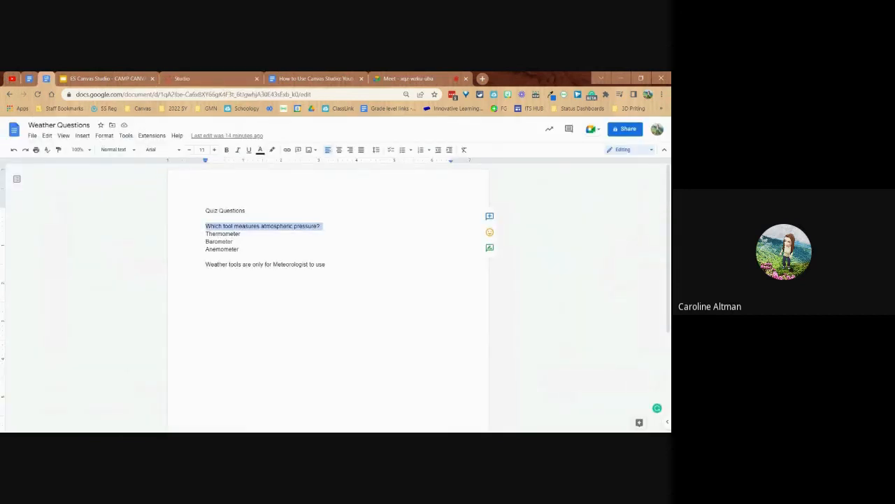
{"action": "left_click", "coordinate": [206, 79]}
{"action": "left_click", "coordinate": [354, 202]}
{"action": "key", "text": "ctrl+v"}
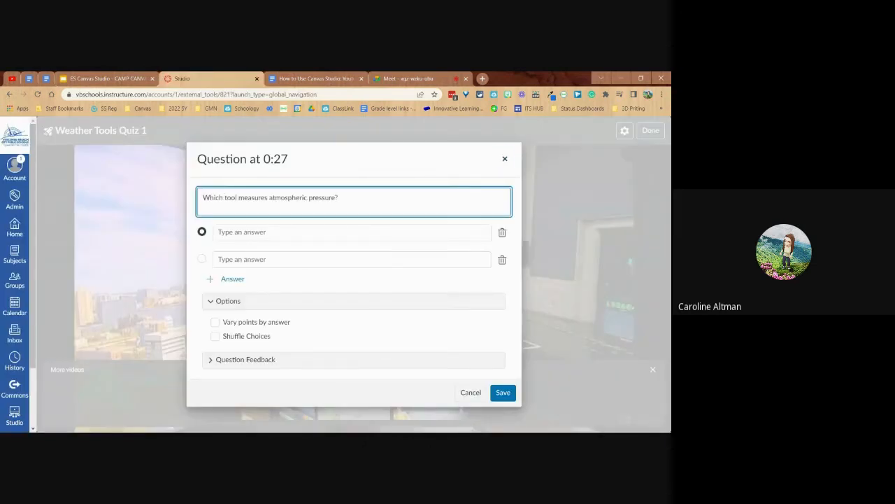
Copy Thermometer, Barometer and Anemometer from the Weather Questions document into the question's answer choices in Studio.
{"action": "left_click", "coordinate": [351, 233]}
{"action": "left_click", "coordinate": [46, 79]}
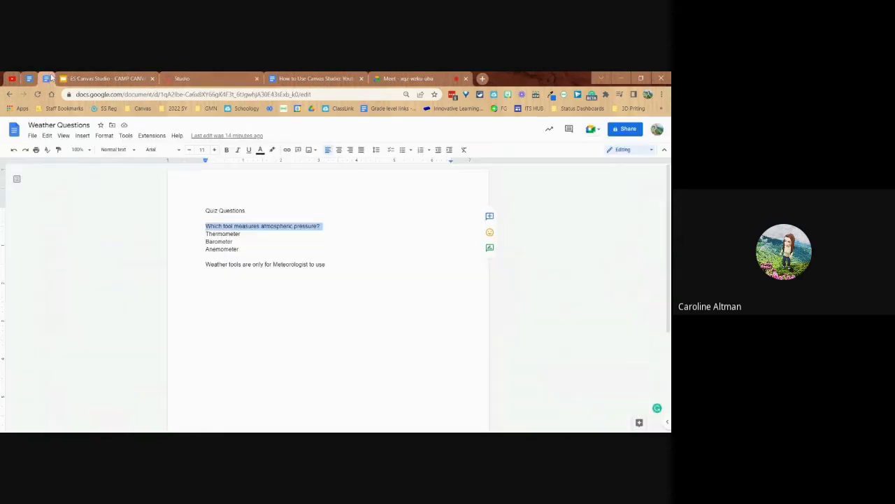
{"action": "left_click_drag", "start_coordinate": [205, 233], "coordinate": [239, 249]}
{"action": "key", "text": "ctrl+c"}
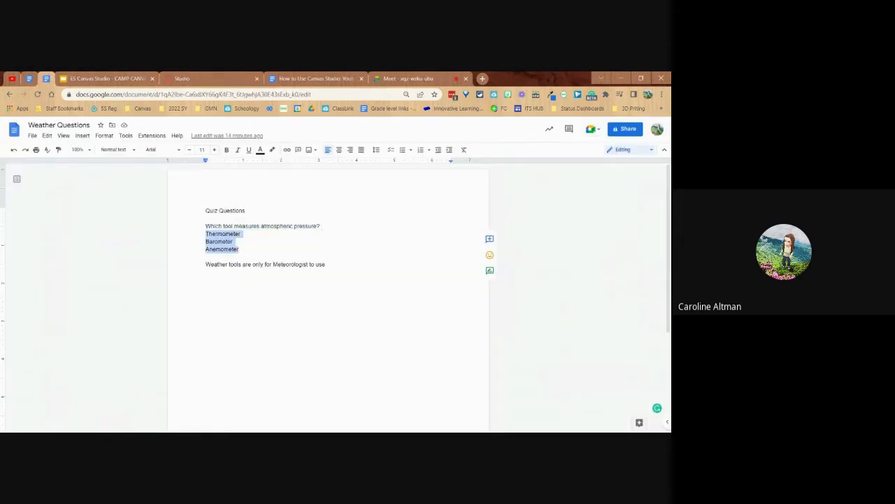
{"action": "left_click", "coordinate": [95, 80]}
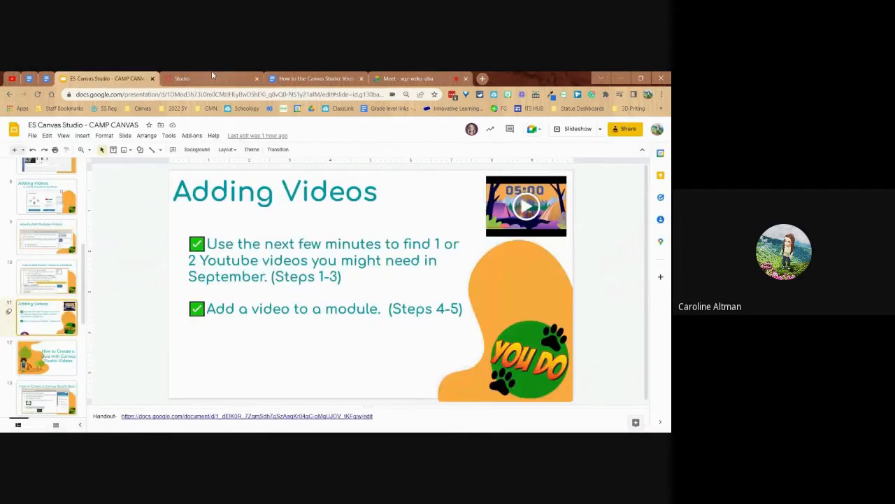
{"action": "left_click", "coordinate": [184, 79]}
{"action": "key", "text": "ctrl+v"}
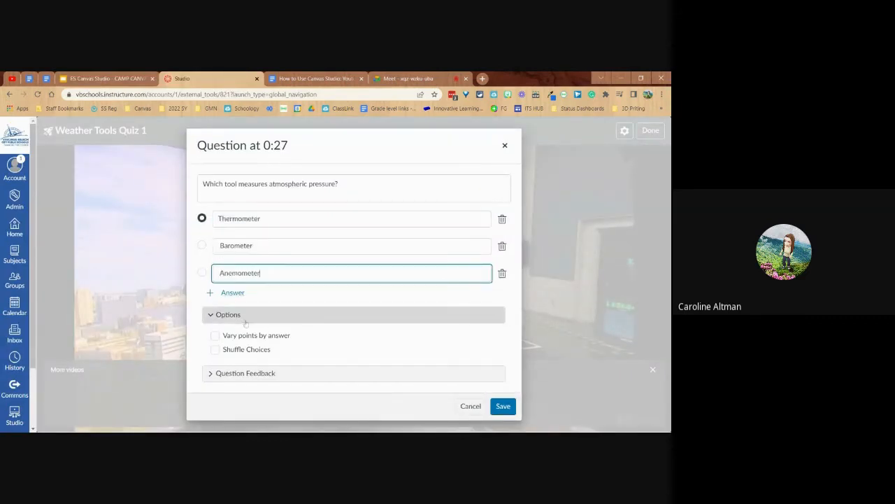
Mark Barometer as the correct answer, review the question feedback options, and save the question without feedback comments.
{"action": "left_click", "coordinate": [203, 245]}
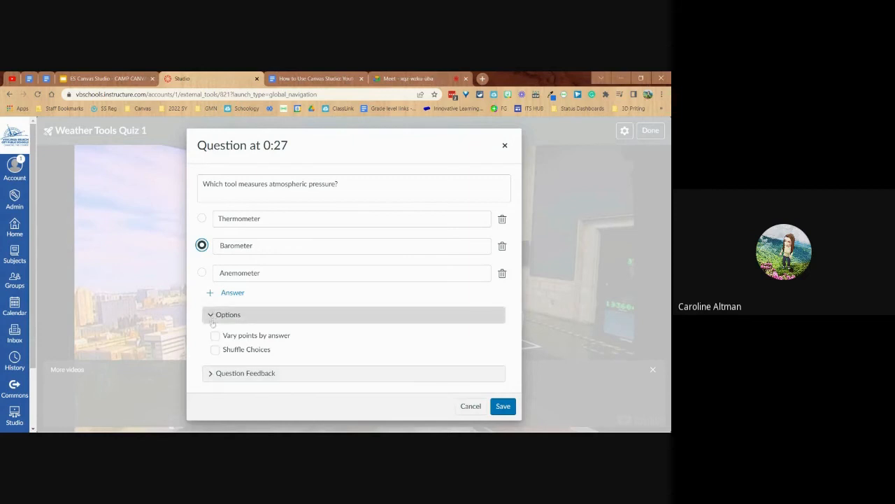
{"action": "left_click", "coordinate": [211, 374]}
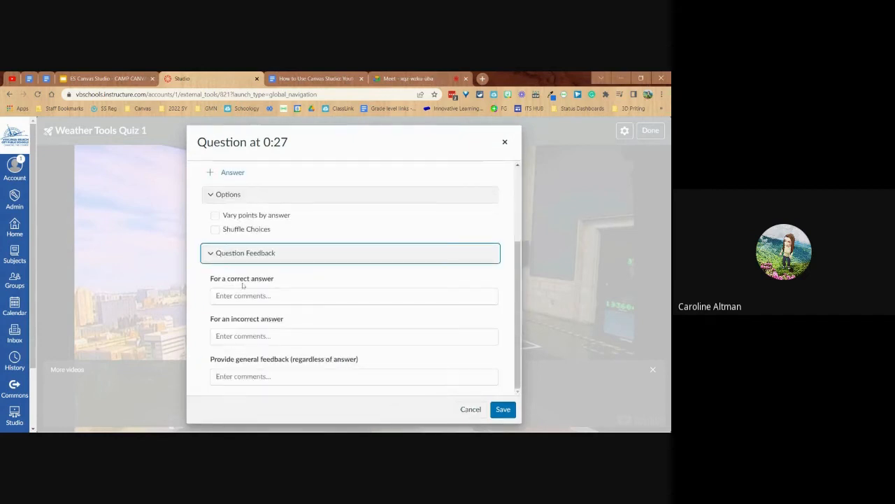
{"action": "left_click", "coordinate": [354, 296]}
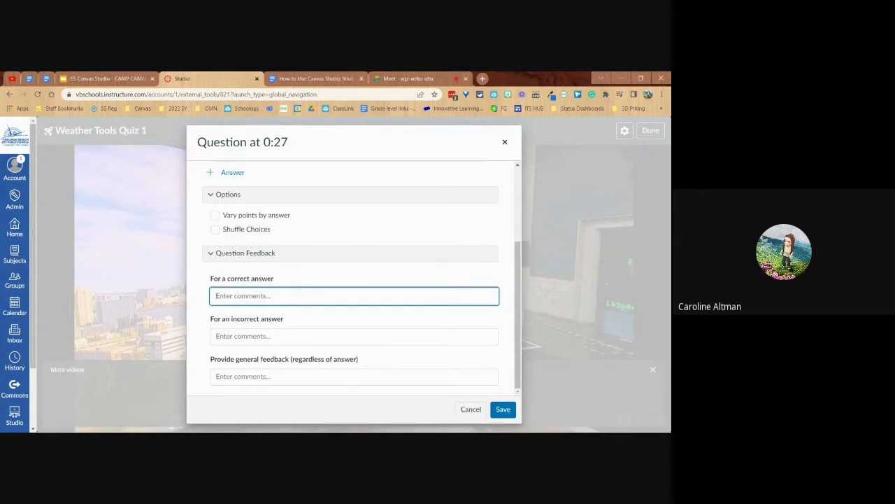
{"action": "scroll", "coordinate": [354, 276], "scroll_direction": "up", "scroll_amount": 2}
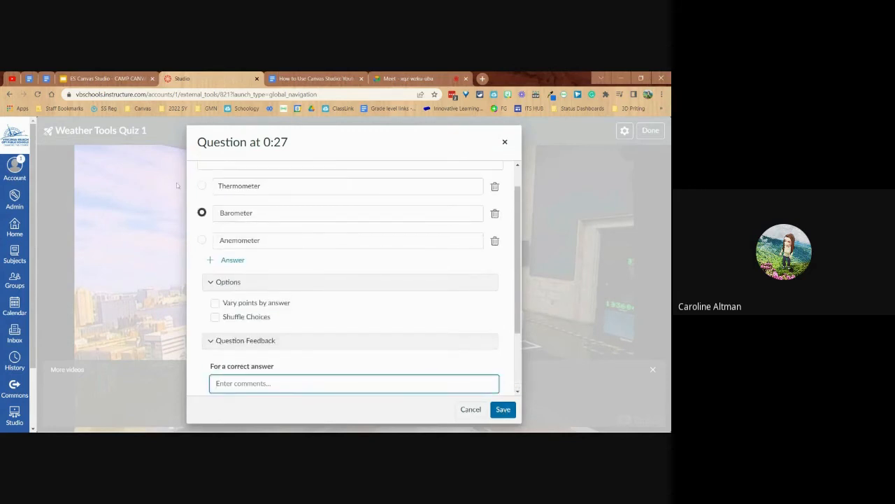
{"action": "scroll", "coordinate": [505, 390], "scroll_direction": "up", "scroll_amount": 1}
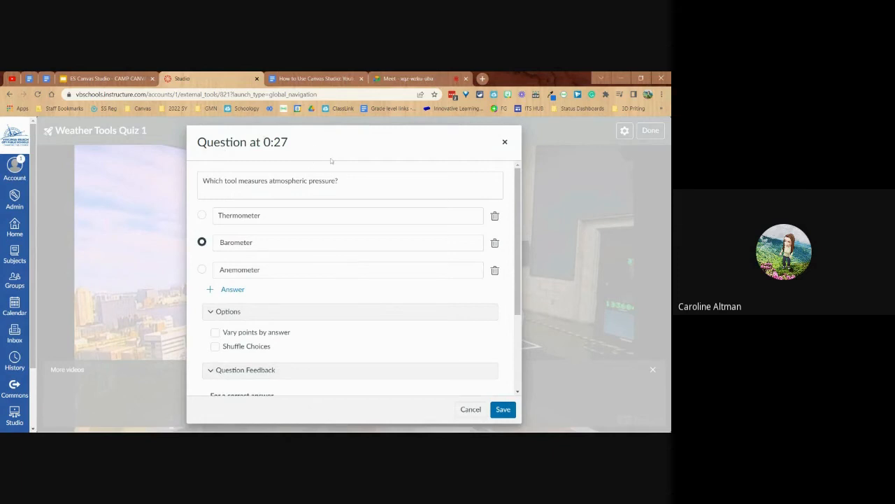
{"action": "left_click", "coordinate": [507, 412]}
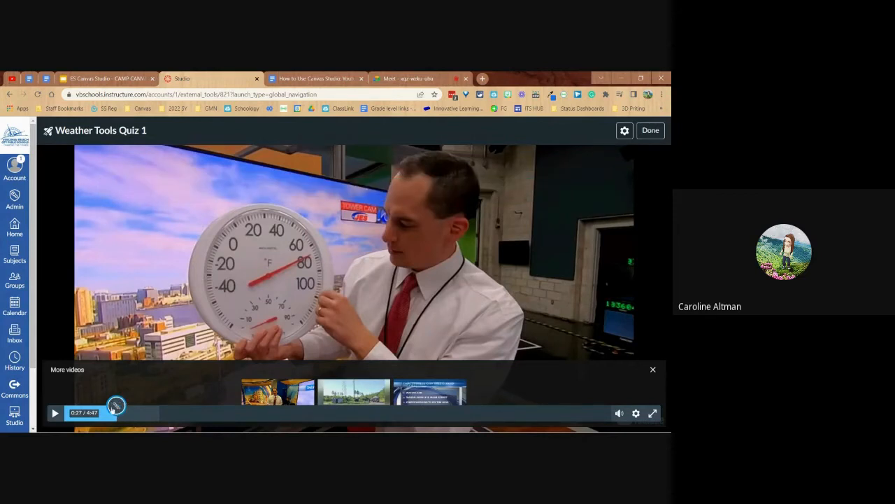
Move the quiz video to 1:45 and add a True or False question there.
{"action": "left_click", "coordinate": [215, 420]}
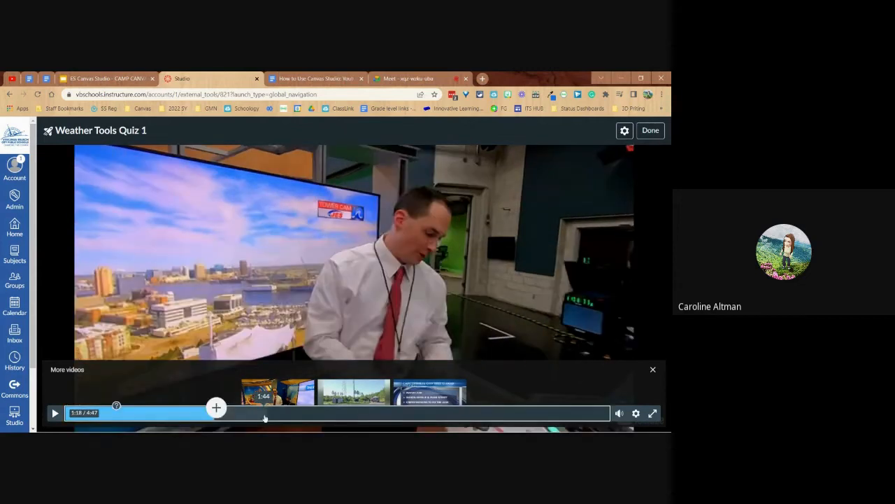
{"action": "left_click", "coordinate": [264, 418]}
{"action": "left_click", "coordinate": [268, 407]}
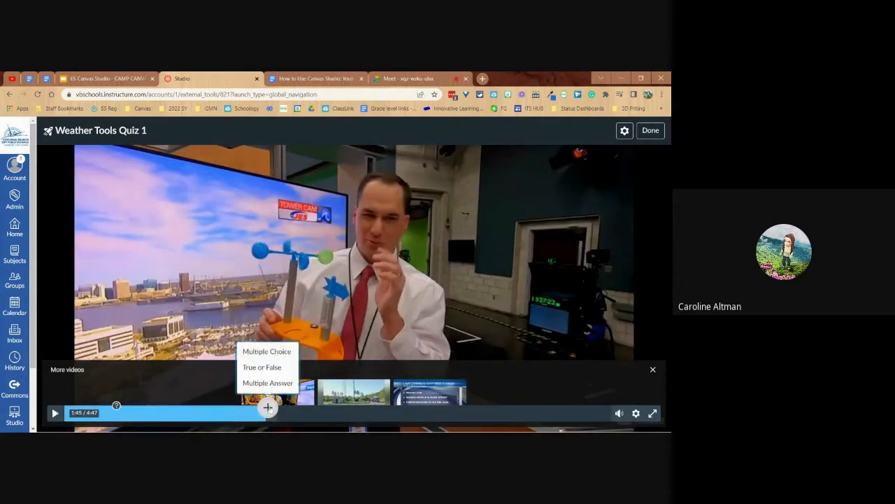
{"action": "left_click", "coordinate": [262, 366]}
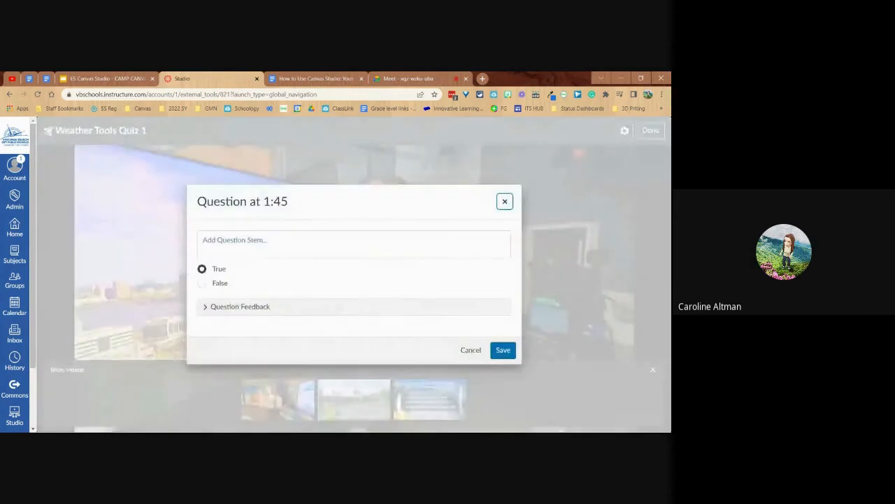
Enter "Weather tools are only for meteorologist to use?" as the question stem, correcting the spelling of meteorologist.
{"action": "left_click", "coordinate": [273, 244]}
{"action": "type", "text": "Weather"}
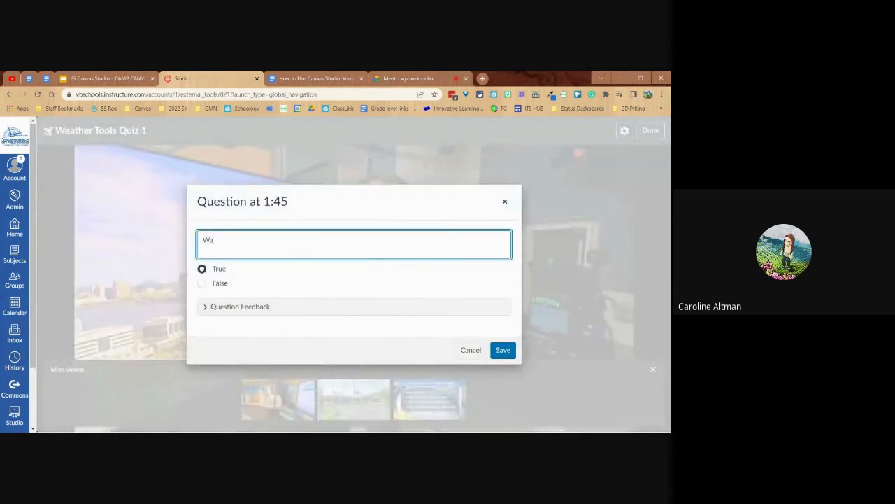
{"action": "type", "text": " tools are only for meterologu"}
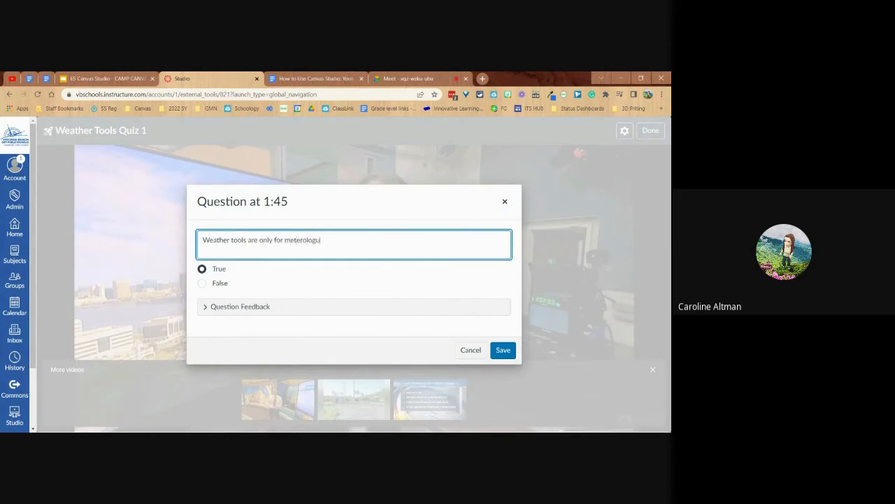
{"action": "key", "text": "BackSpace"}
{"action": "type", "text": "ist to use"}
{"action": "right_click", "coordinate": [304, 240]}
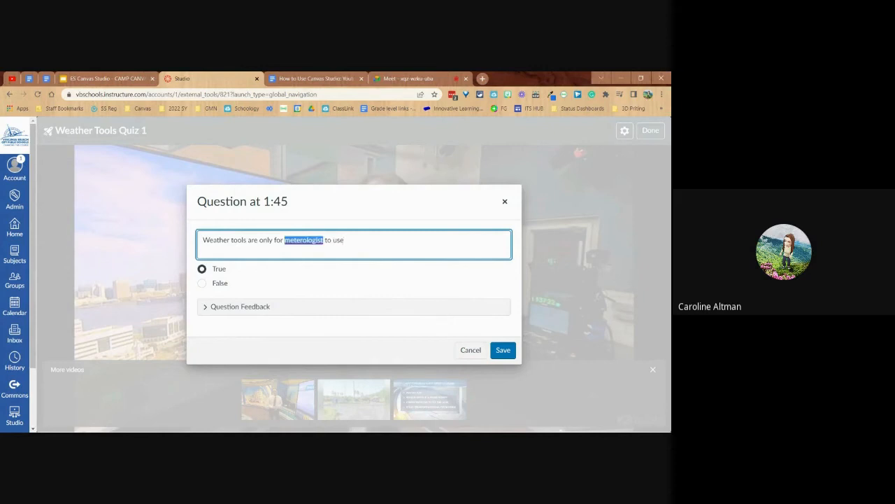
{"action": "left_click", "coordinate": [326, 247]}
{"action": "type", "text": "?"}
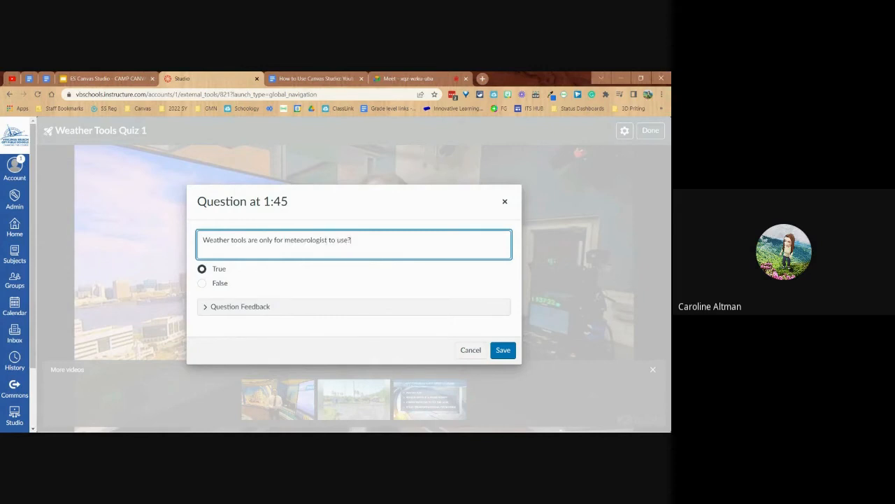
Mark False as the correct answer, save the question, and finish editing the Weather Tools Quiz 1.
{"action": "left_click", "coordinate": [202, 282]}
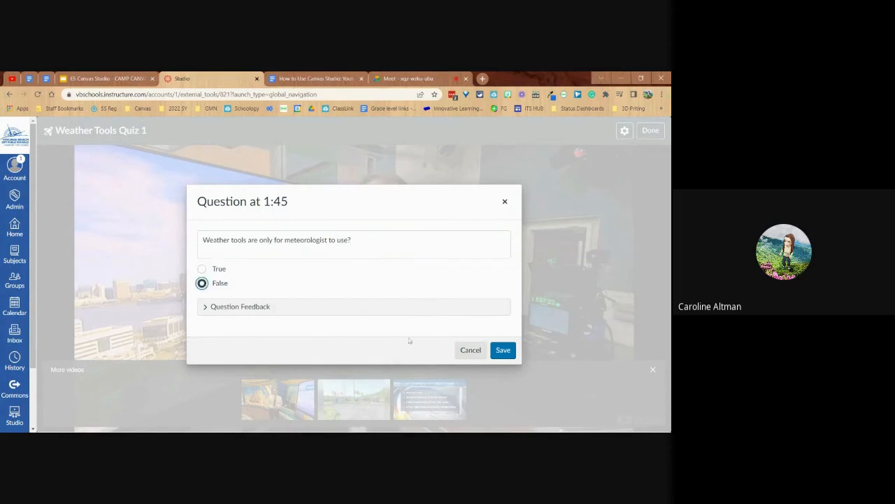
{"action": "left_click", "coordinate": [210, 313]}
{"action": "left_click", "coordinate": [503, 411]}
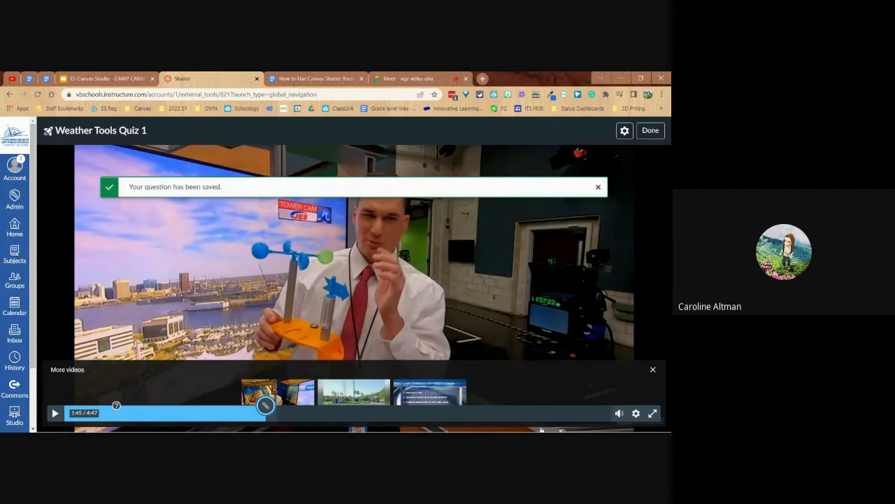
{"action": "left_click", "coordinate": [655, 131]}
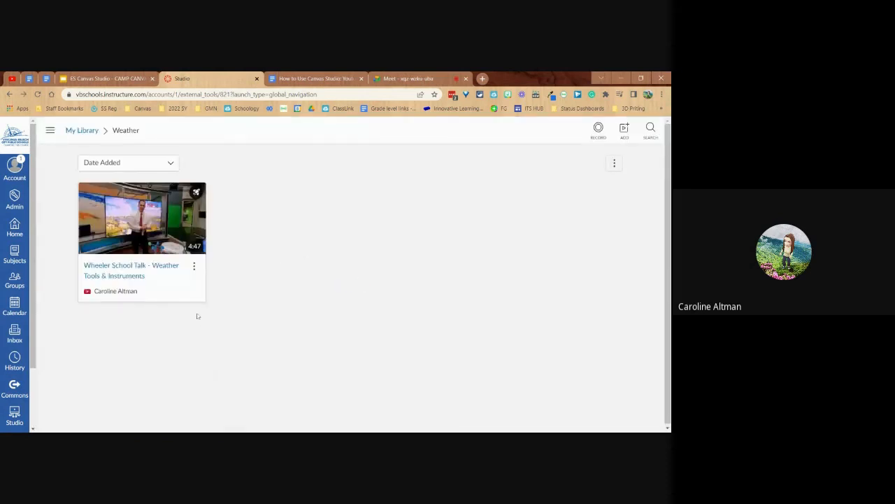
{"action": "mouse_move", "coordinate": [204, 193]}
{"action": "left_click", "coordinate": [194, 266]}
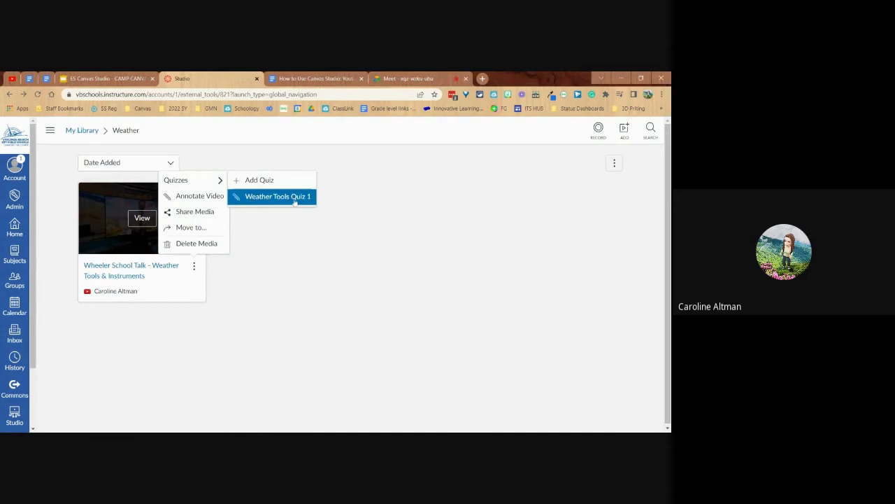
{"action": "left_click", "coordinate": [252, 181]}
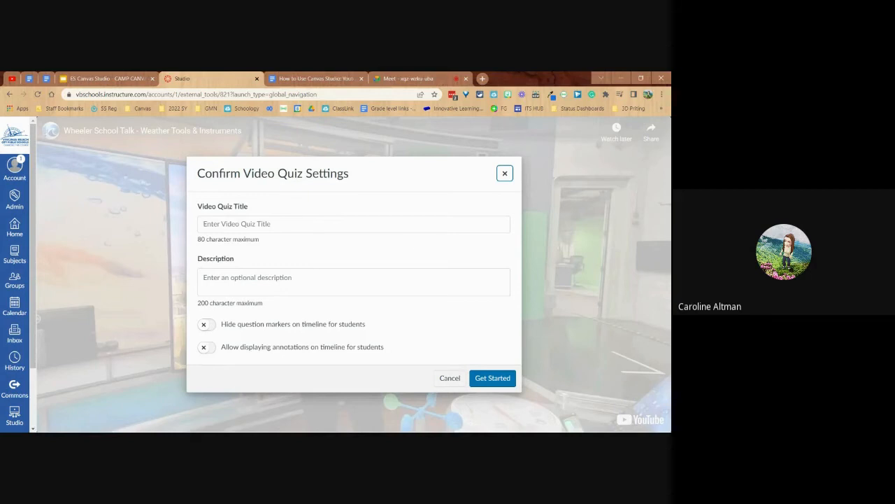
{"action": "left_click", "coordinate": [505, 173]}
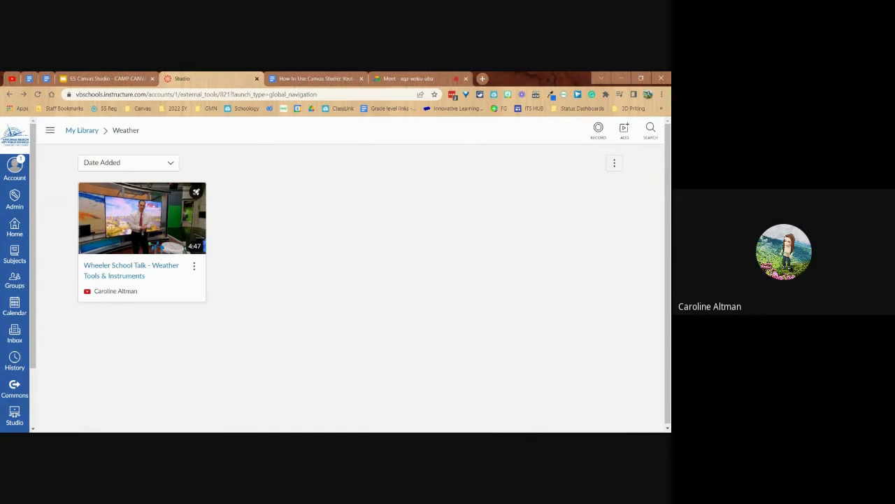
Start annotating the Wheeler School Talk - Weather Tools & Instruments video and add a notecard at 0:16.
{"action": "left_click", "coordinate": [194, 267]}
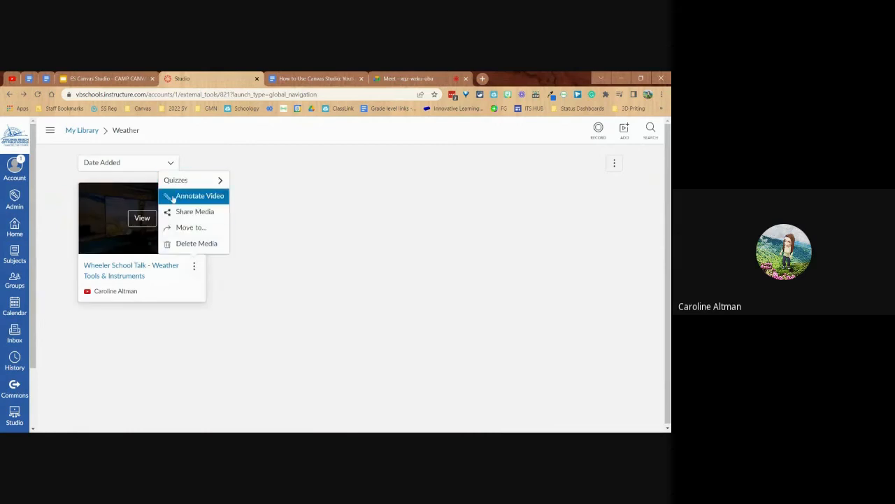
{"action": "left_click", "coordinate": [198, 199]}
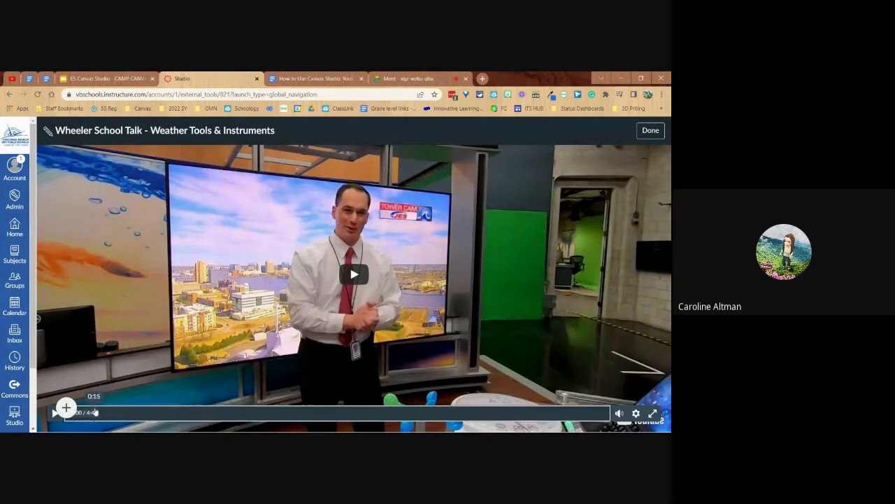
{"action": "left_click", "coordinate": [99, 412]}
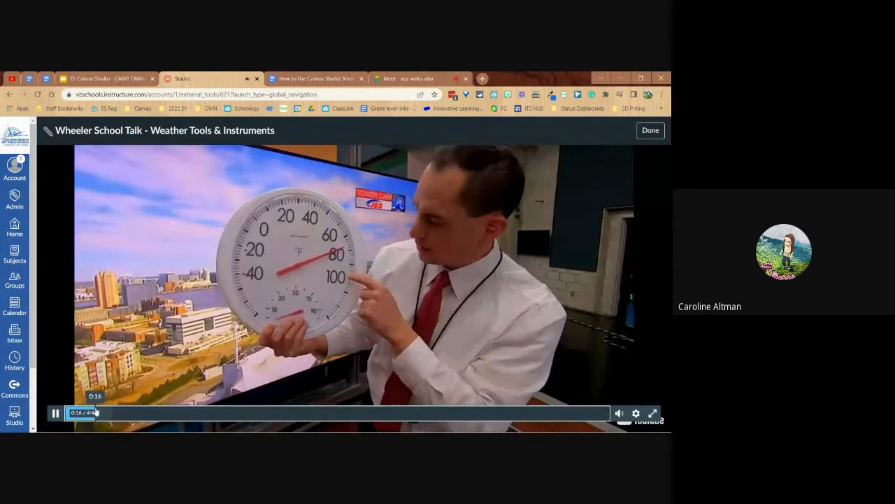
{"action": "left_click", "coordinate": [55, 413]}
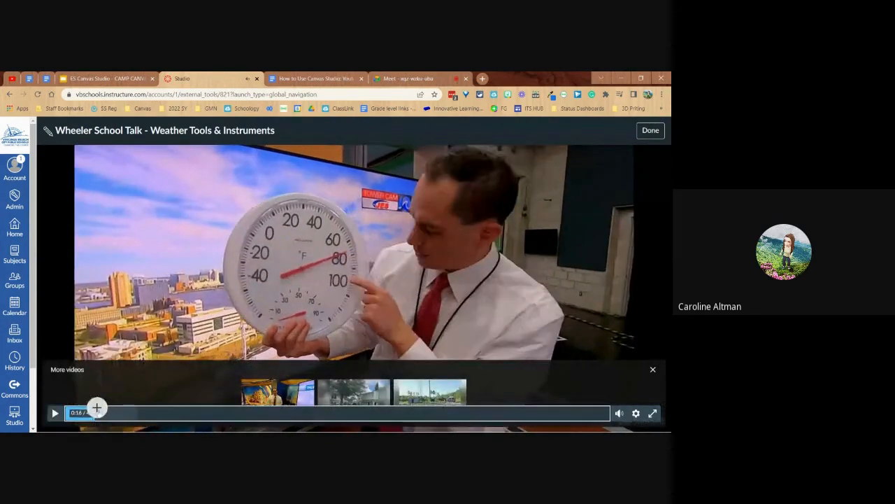
{"action": "left_click", "coordinate": [99, 408]}
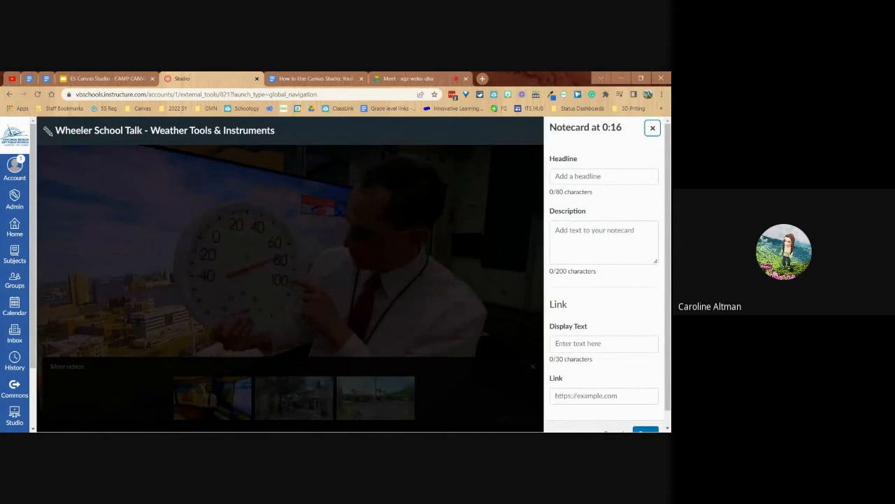
Give the notecard the headline "Remember this!" and the description "Thermometers measure temperature.", and save it without a link.
{"action": "left_click", "coordinate": [604, 176]}
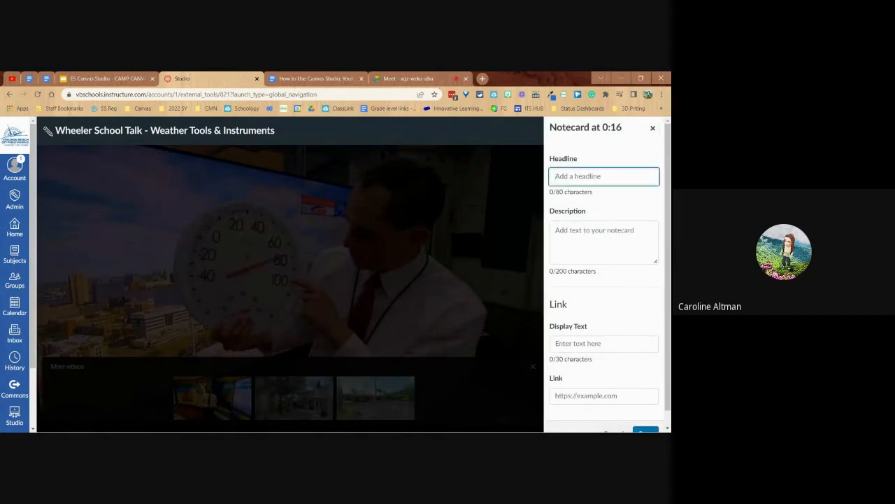
{"action": "type", "text": "Remember this!"}
{"action": "left_click", "coordinate": [608, 234]}
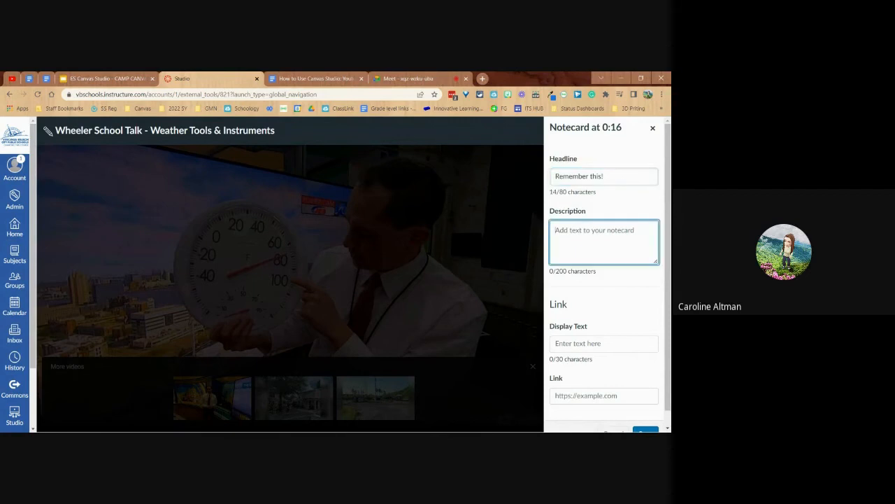
{"action": "type", "text": "Thermomters"}
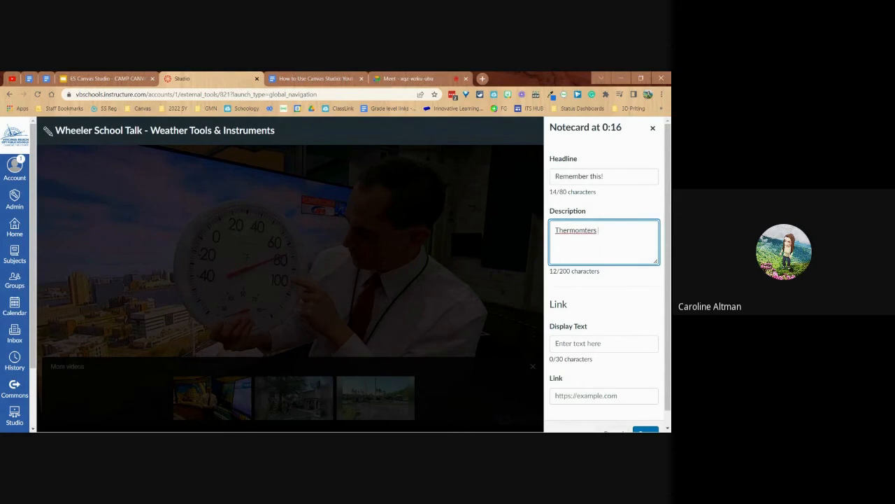
{"action": "right_click", "coordinate": [576, 231]}
{"action": "left_click", "coordinate": [599, 238]}
{"action": "type", "text": "measure temperature."}
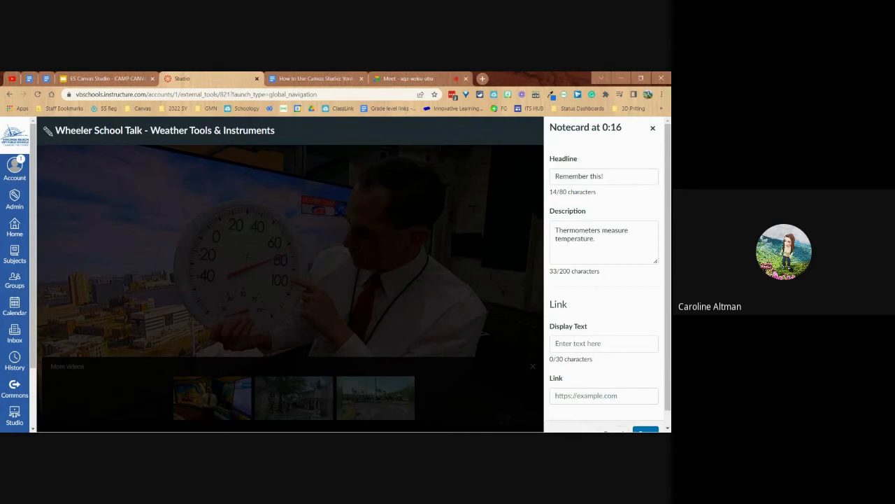
{"action": "scroll", "coordinate": [604, 325], "scroll_direction": "down", "scroll_amount": 1}
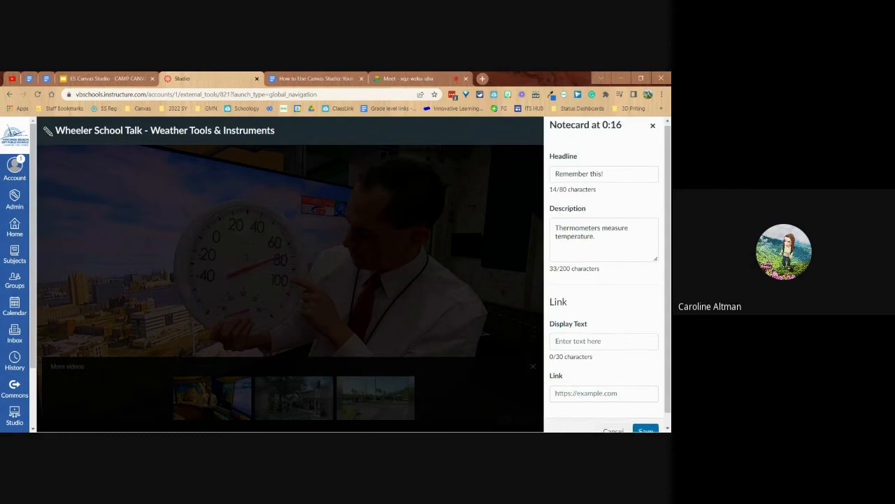
{"action": "left_click", "coordinate": [604, 328]}
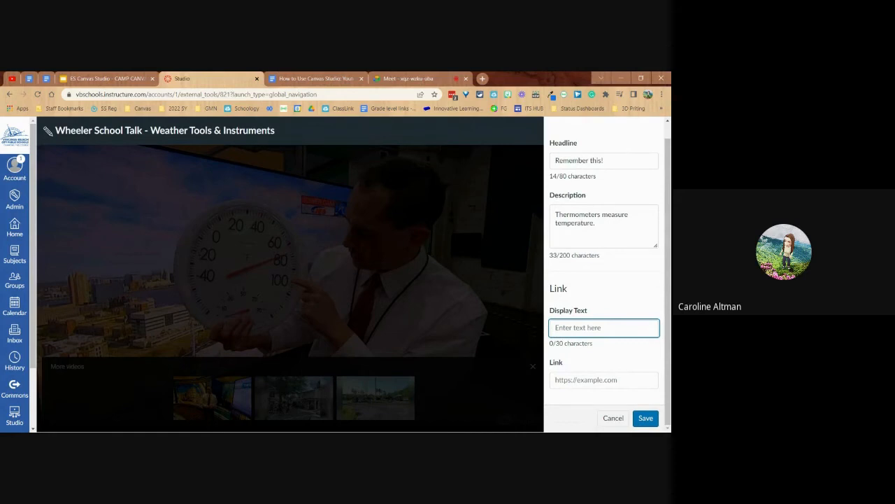
{"action": "left_click", "coordinate": [646, 418]}
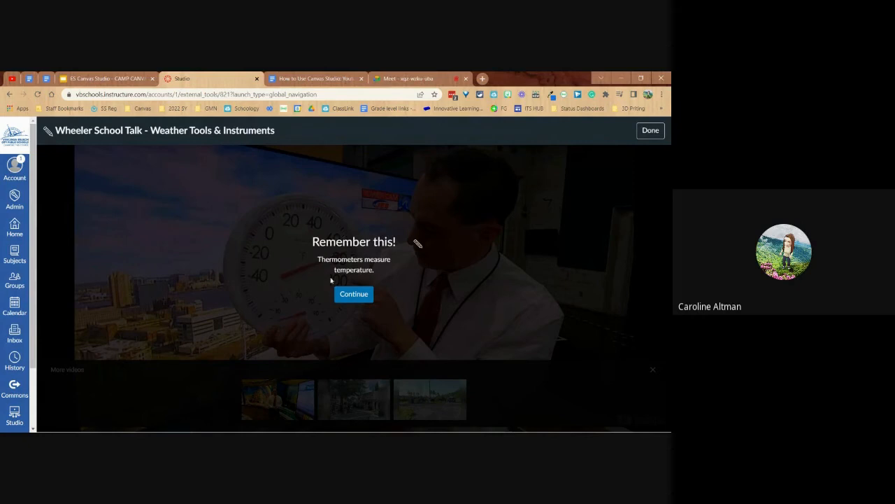
Continue the video briefly past the notecard, finish annotating, and return to My Library.
{"action": "left_click", "coordinate": [346, 295]}
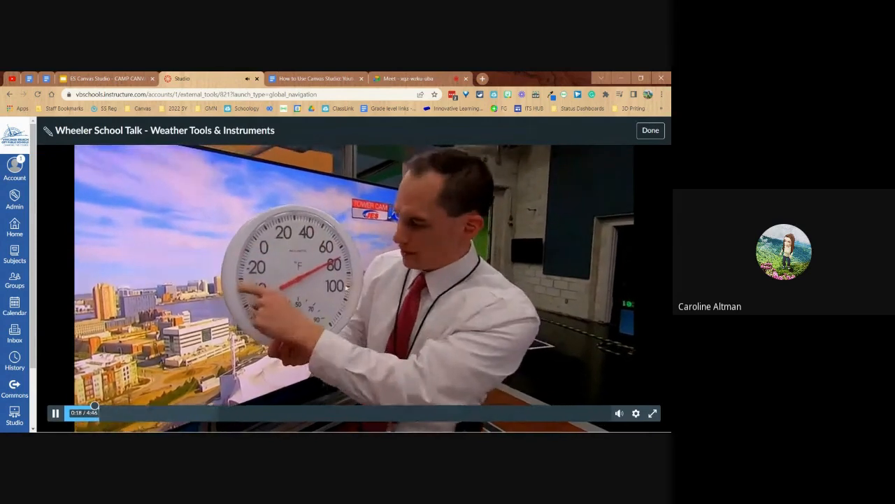
{"action": "left_click", "coordinate": [54, 413]}
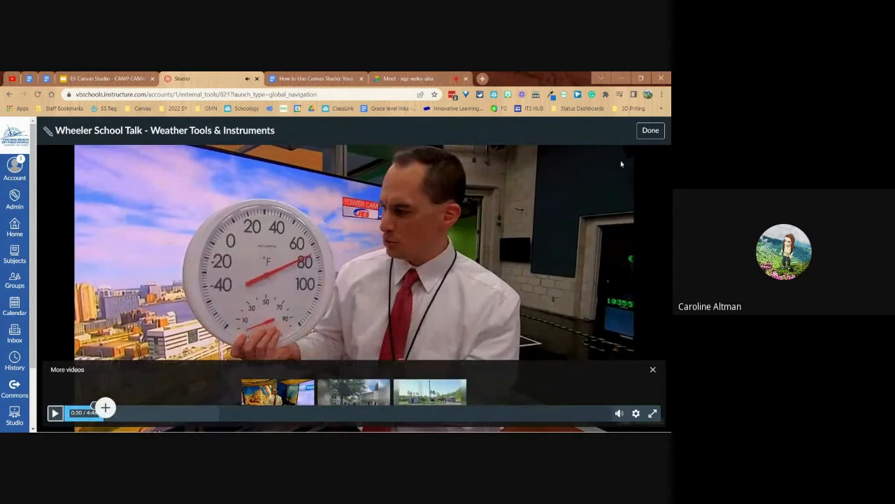
{"action": "left_click", "coordinate": [647, 131]}
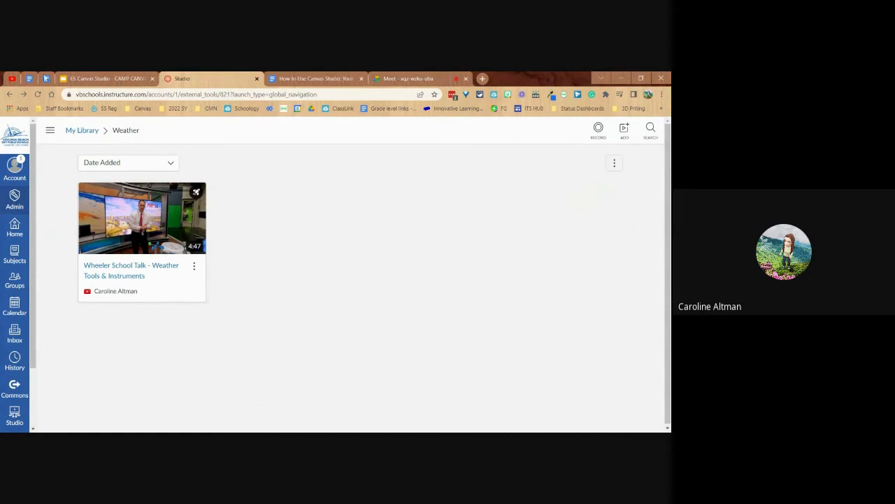
{"action": "left_click", "coordinate": [83, 131]}
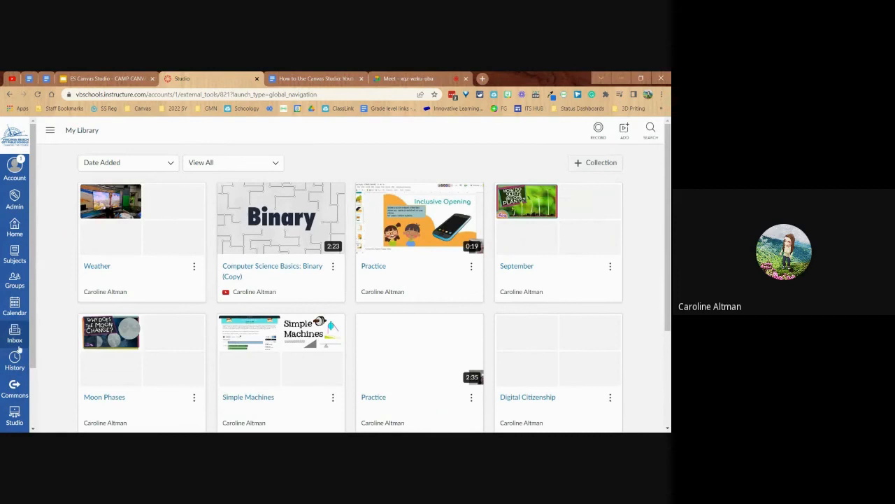
Open the sandbox course from the Canvas home dashboard and go to its Camp Canvas module.
{"action": "left_click", "coordinate": [17, 229]}
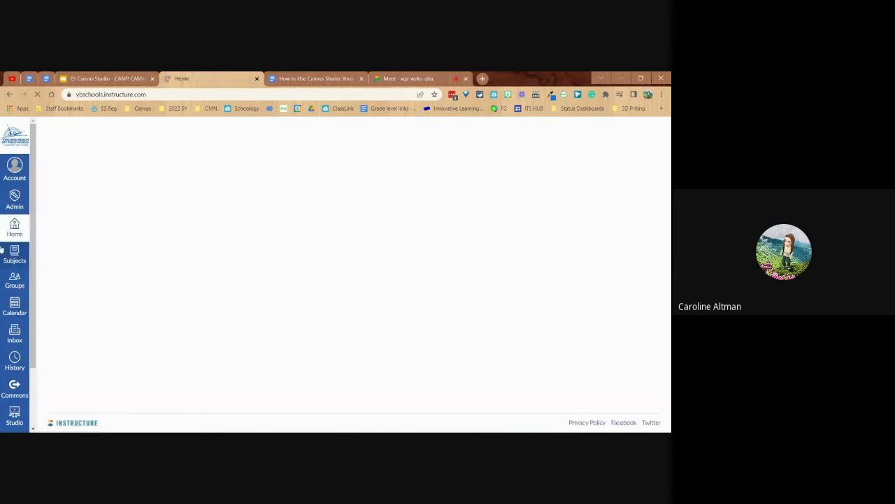
{"action": "left_click", "coordinate": [277, 301]}
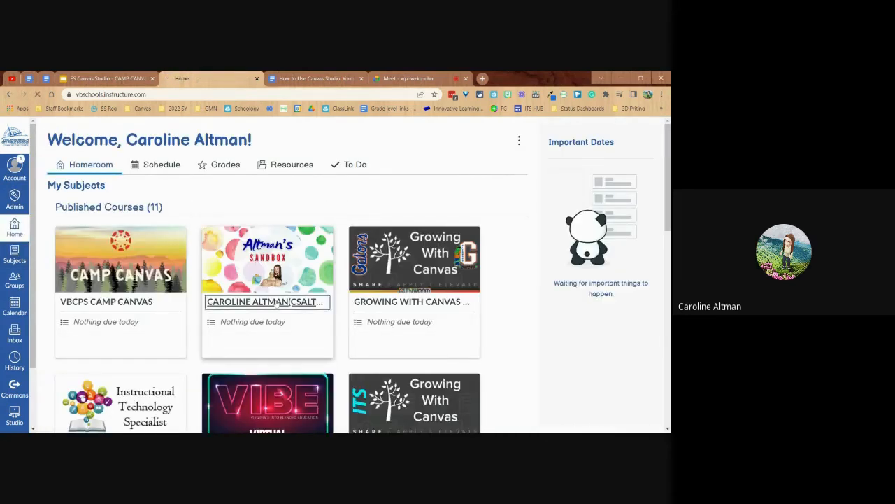
{"action": "scroll", "coordinate": [275, 300], "scroll_direction": "down", "scroll_amount": 4}
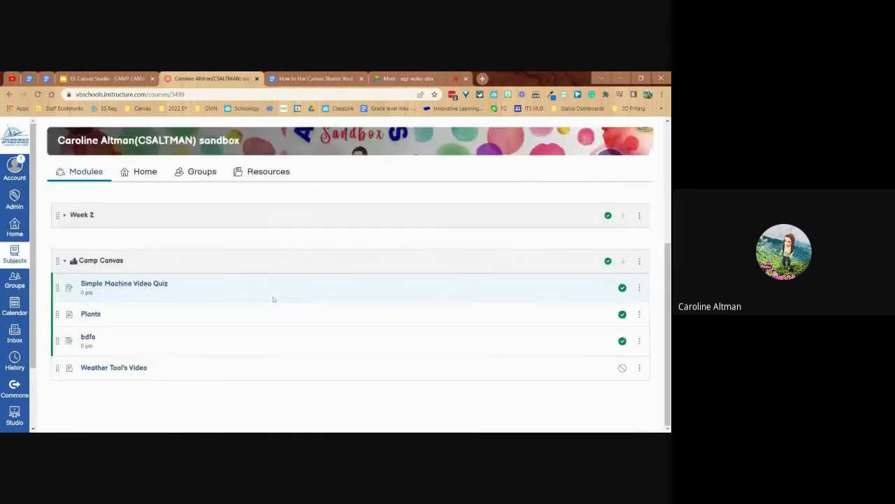
Add a new assignment named "Weather Tool Video Quiz" to the Camp Canvas module.
{"action": "left_click", "coordinate": [623, 263]}
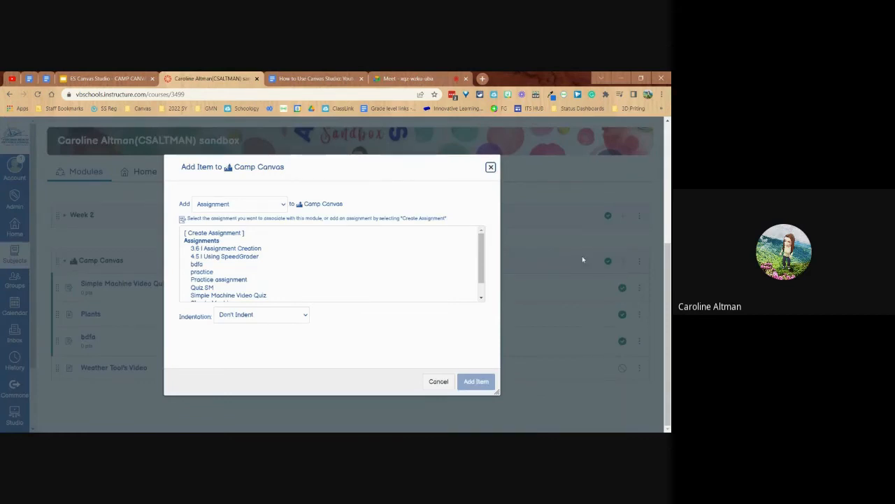
{"action": "left_click", "coordinate": [284, 208]}
{"action": "left_click", "coordinate": [240, 204]}
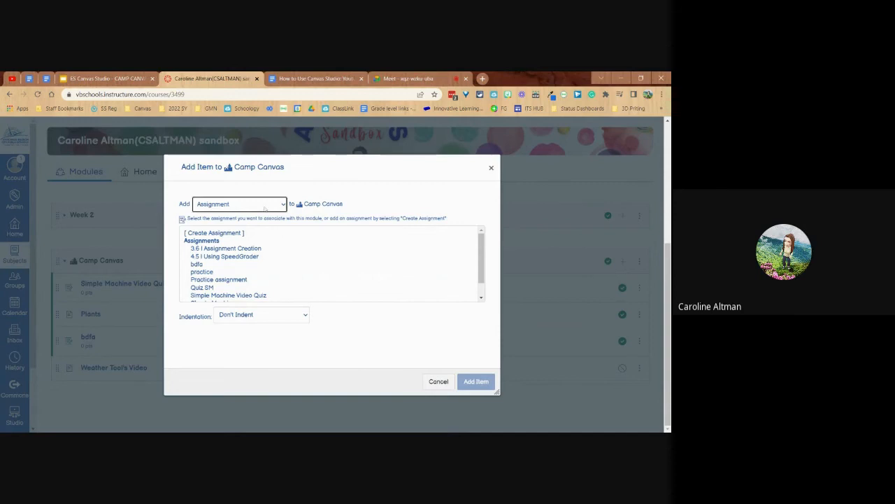
{"action": "left_click", "coordinate": [238, 233]}
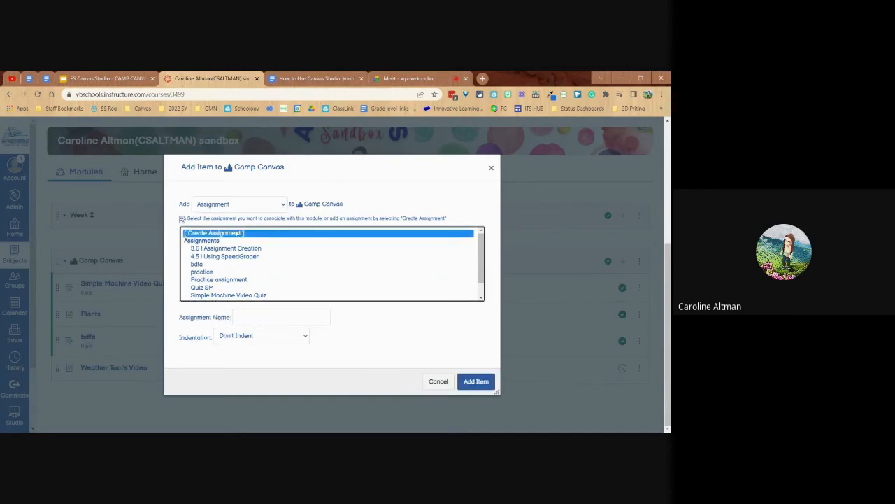
{"action": "left_click", "coordinate": [273, 317]}
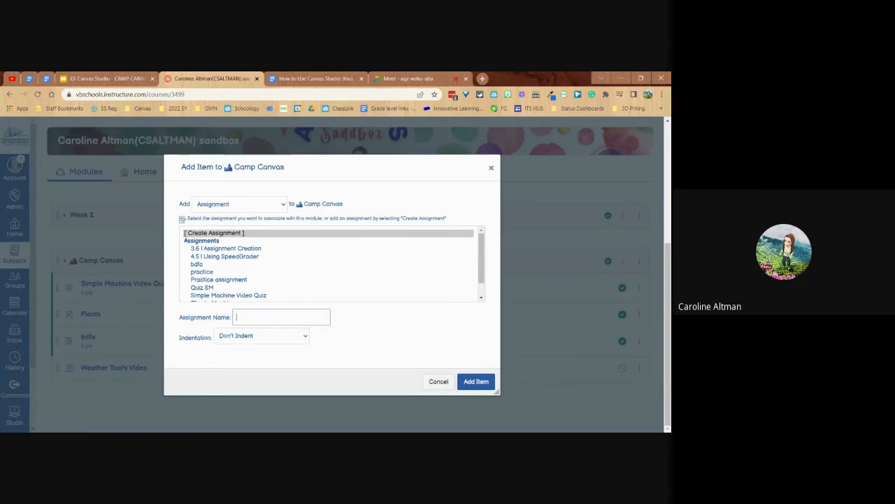
{"action": "type", "text": "Weather Tool Video Quiz"}
{"action": "left_click", "coordinate": [475, 382]}
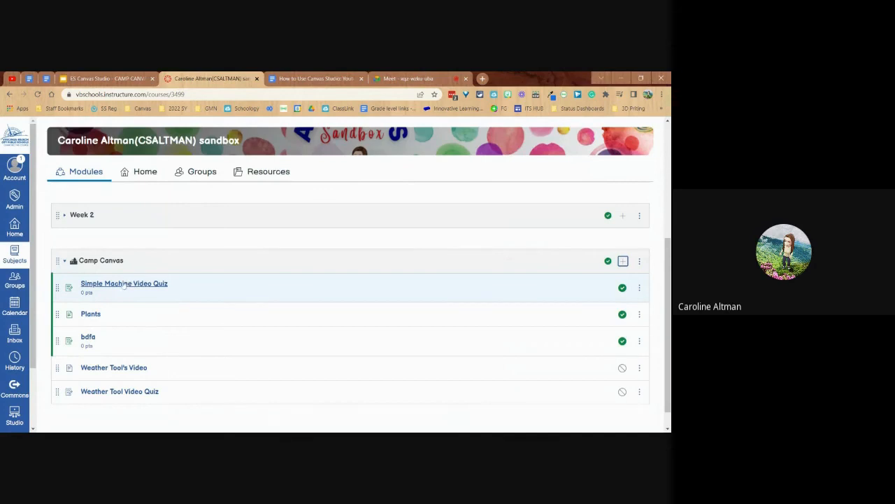
Open the Weather Tool Video Quiz assignment for editing and set its submission type to External Tool.
{"action": "left_click", "coordinate": [126, 392]}
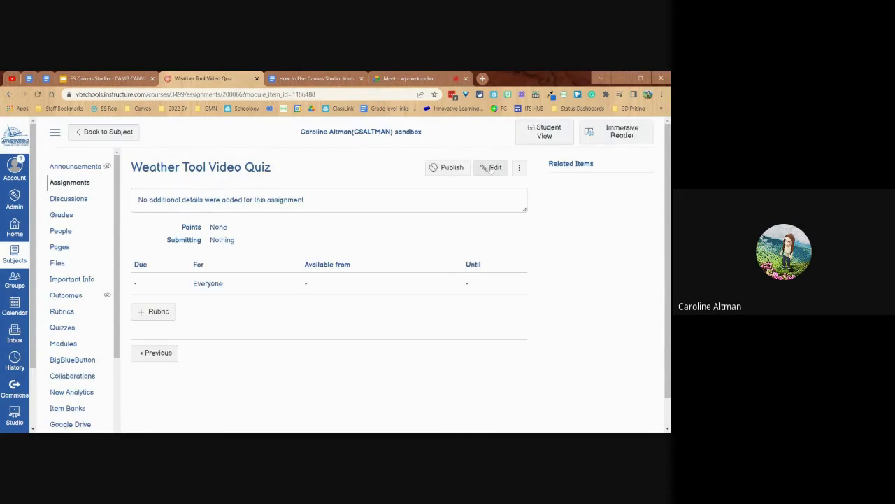
{"action": "left_click", "coordinate": [496, 168]}
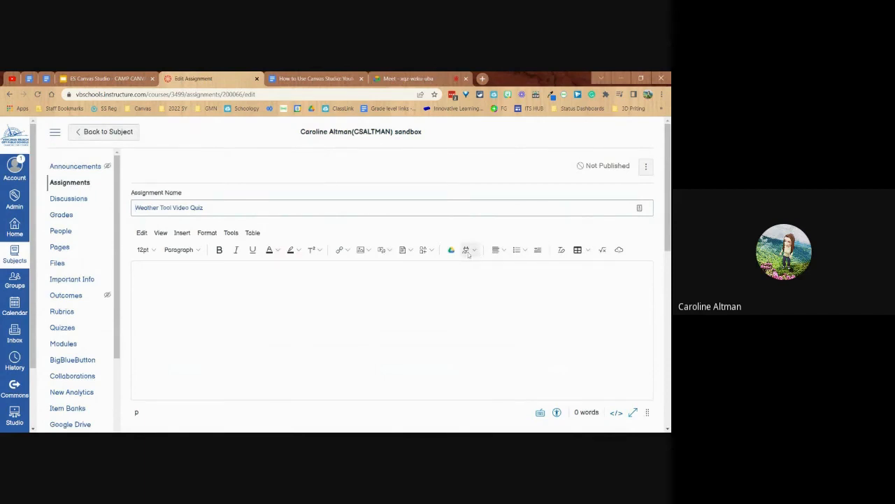
{"action": "scroll", "coordinate": [349, 279], "scroll_direction": "down", "scroll_amount": 3}
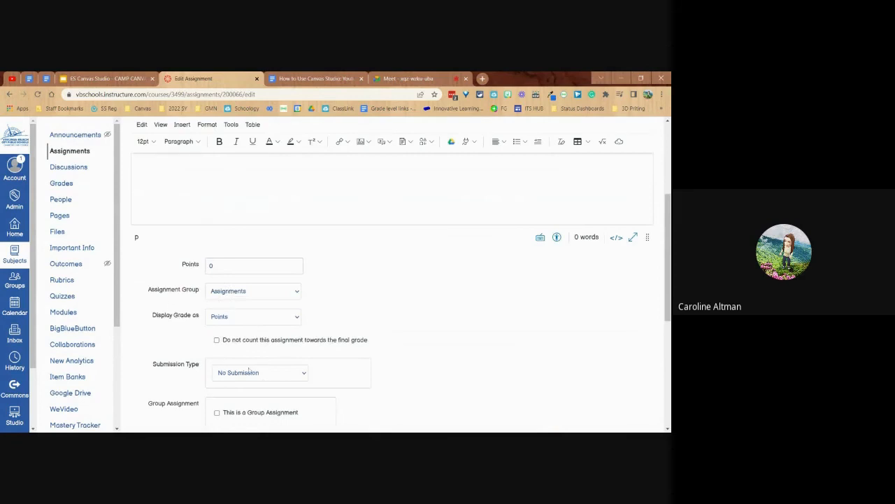
{"action": "scroll", "coordinate": [247, 315], "scroll_direction": "down", "scroll_amount": 2}
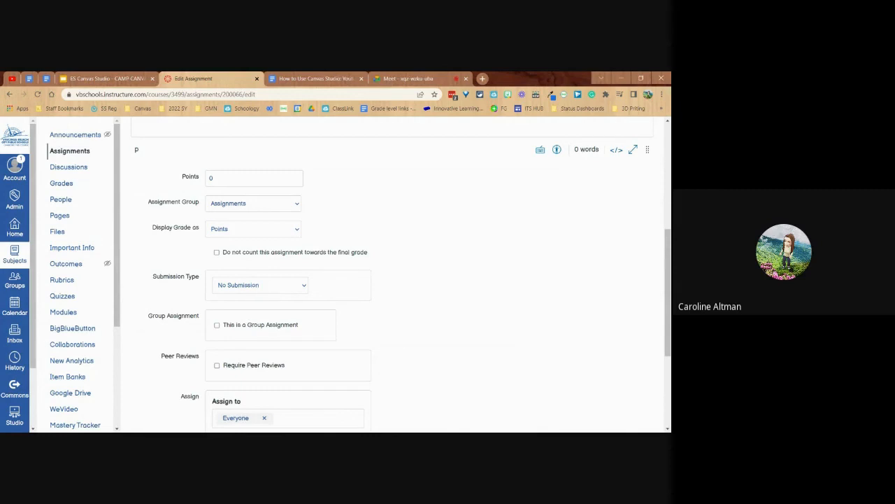
{"action": "left_click", "coordinate": [241, 323]}
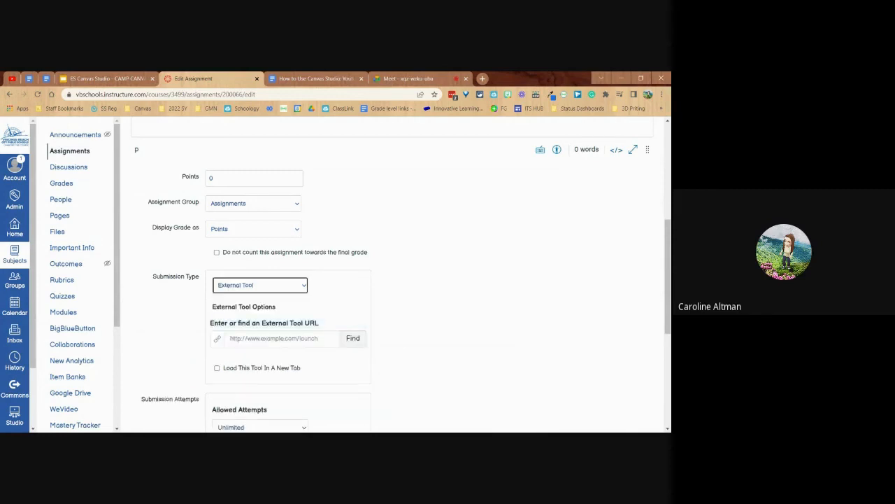
Find Canvas Studio as the external tool and choose the Wheeler School Talk - Weather Tools & Instruments video from the Weather collection.
{"action": "left_click", "coordinate": [353, 338]}
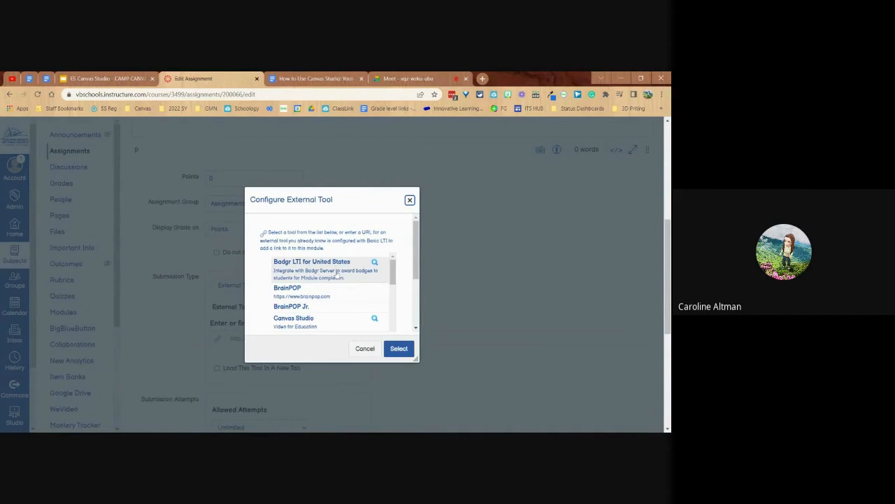
{"action": "left_click", "coordinate": [303, 319]}
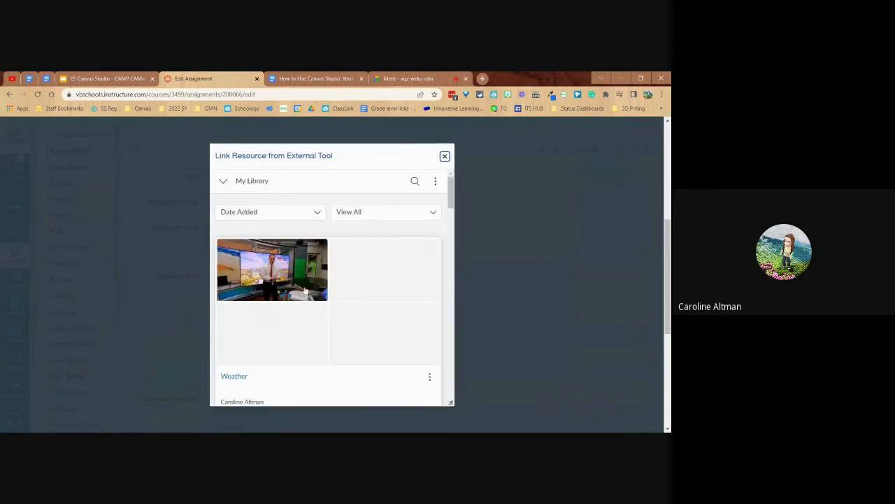
{"action": "scroll", "coordinate": [304, 293], "scroll_direction": "down", "scroll_amount": 2}
{"action": "scroll", "coordinate": [304, 293], "scroll_direction": "down", "scroll_amount": 10}
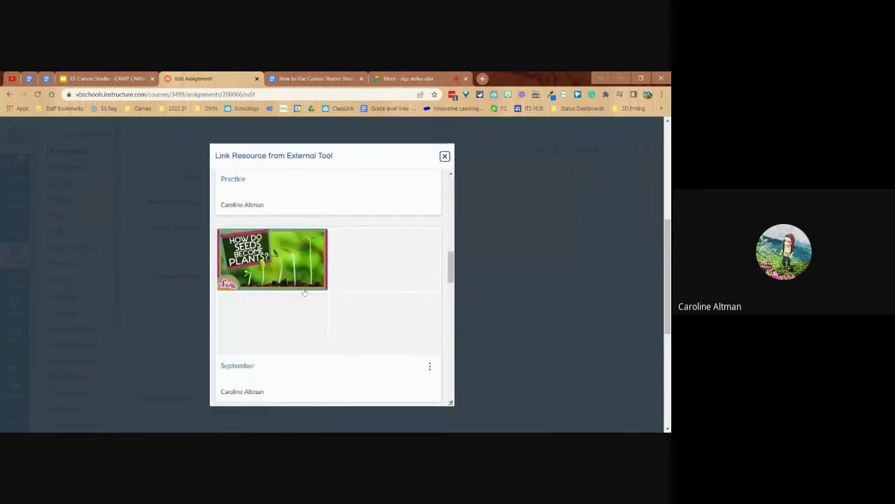
{"action": "scroll", "coordinate": [305, 292], "scroll_direction": "down", "scroll_amount": 2}
{"action": "scroll", "coordinate": [304, 293], "scroll_direction": "up", "scroll_amount": 8}
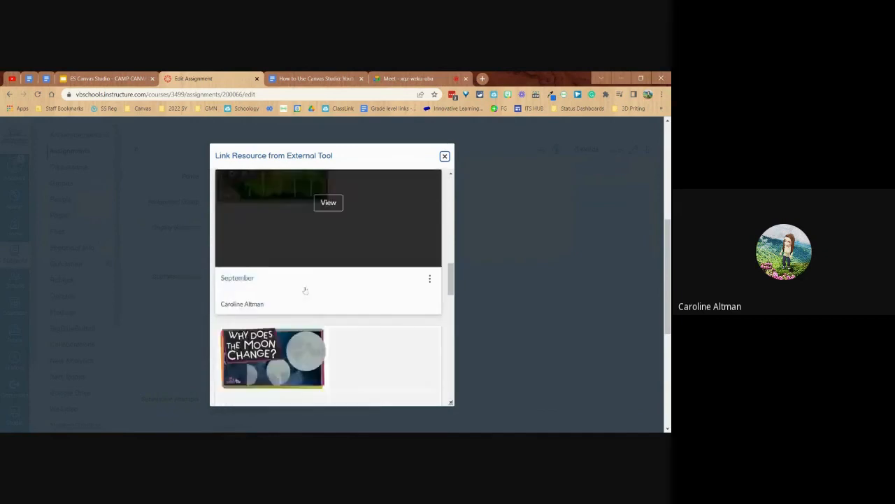
{"action": "scroll", "coordinate": [305, 289], "scroll_direction": "up", "scroll_amount": 5}
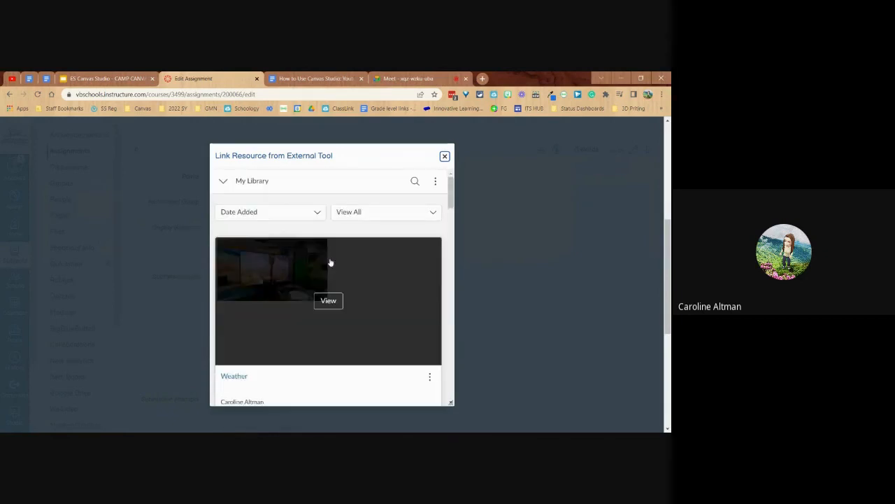
{"action": "left_click", "coordinate": [327, 300]}
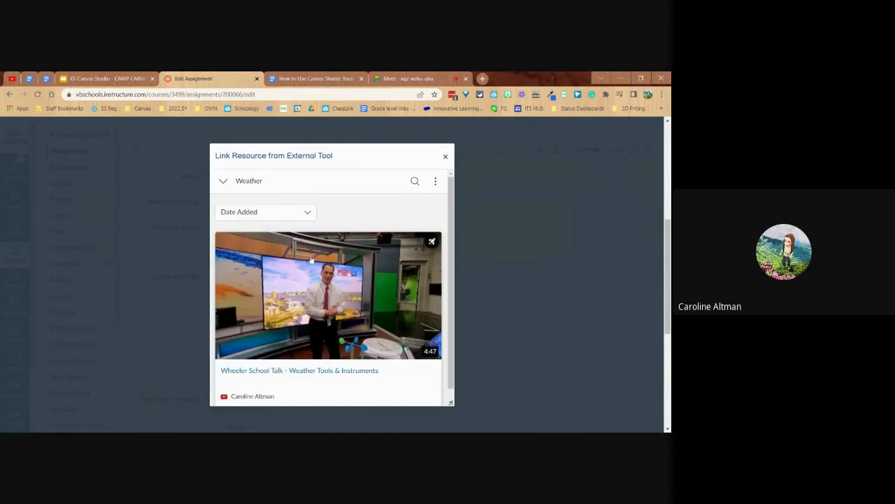
{"action": "scroll", "coordinate": [306, 285], "scroll_direction": "down", "scroll_amount": 1}
{"action": "left_click", "coordinate": [297, 326]}
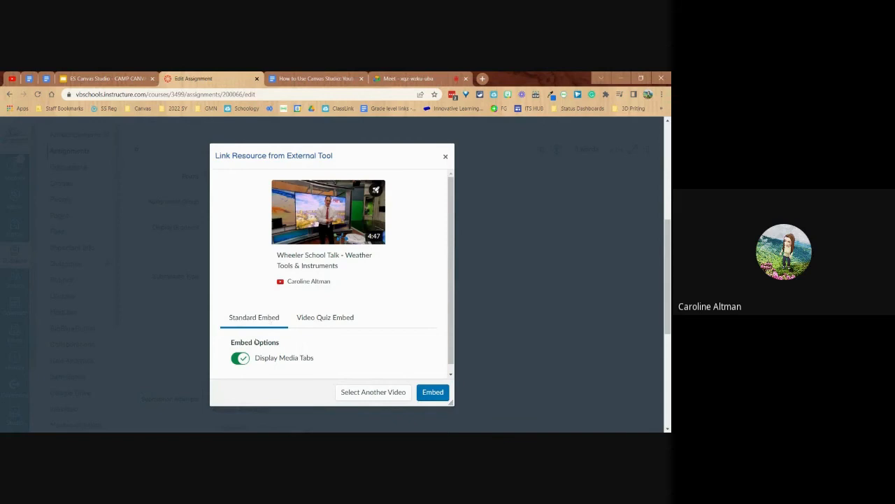
Embed the video as the video quiz "Weather Tools Quiz 1" and confirm Canvas Studio as the assignment's external tool.
{"action": "left_click", "coordinate": [240, 358]}
{"action": "left_click", "coordinate": [321, 321]}
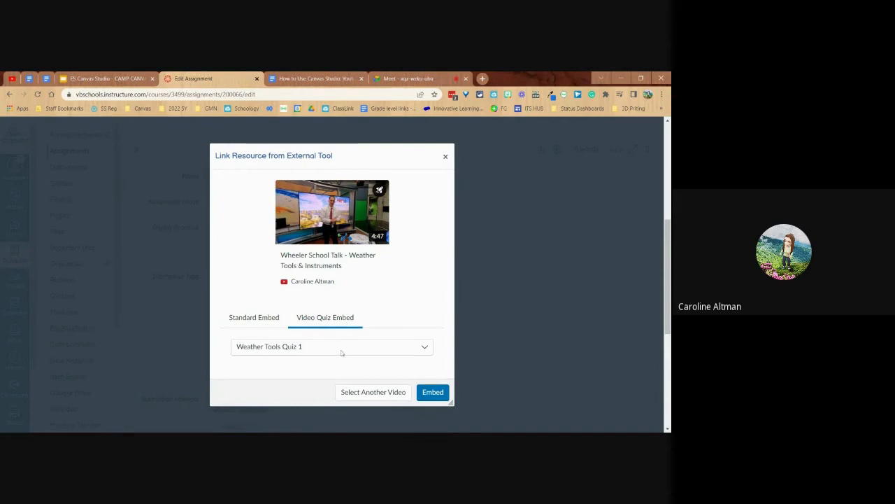
{"action": "left_click", "coordinate": [342, 353]}
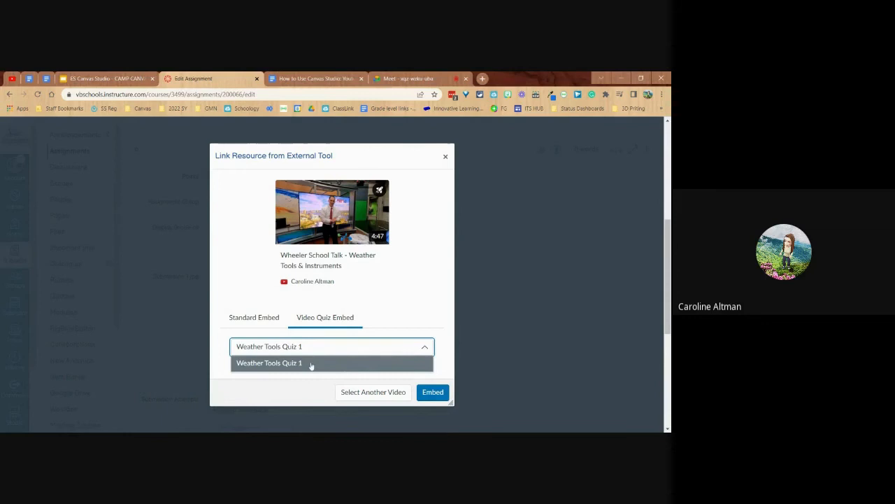
{"action": "left_click", "coordinate": [312, 363]}
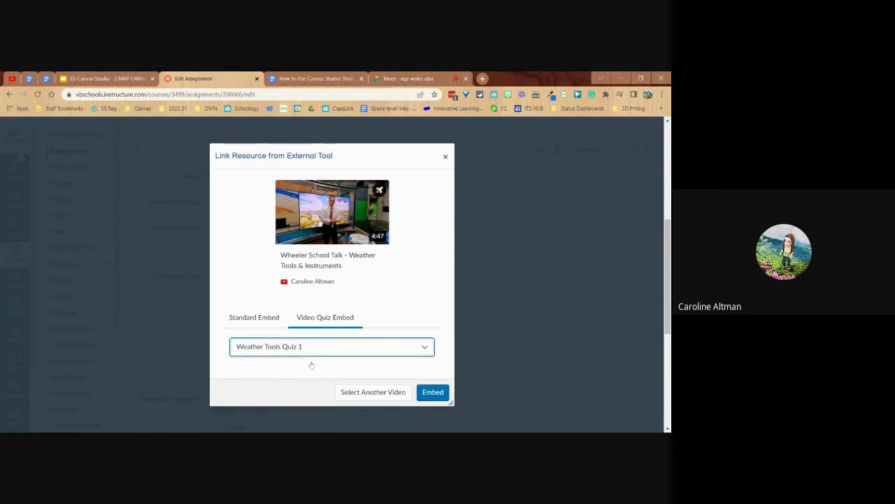
{"action": "left_click", "coordinate": [442, 391]}
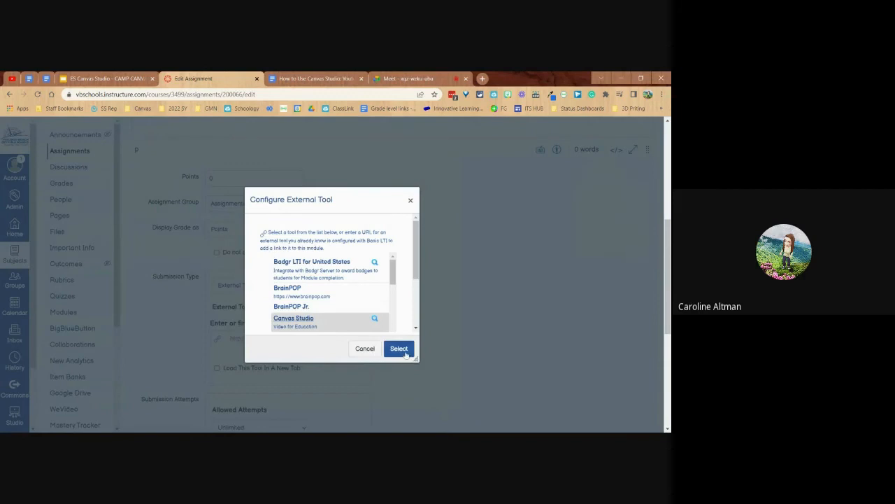
{"action": "left_click", "coordinate": [399, 348]}
Review the attempts and due date settings, and save the assignment without publishing.
{"action": "scroll", "coordinate": [444, 306], "scroll_direction": "down", "scroll_amount": 3}
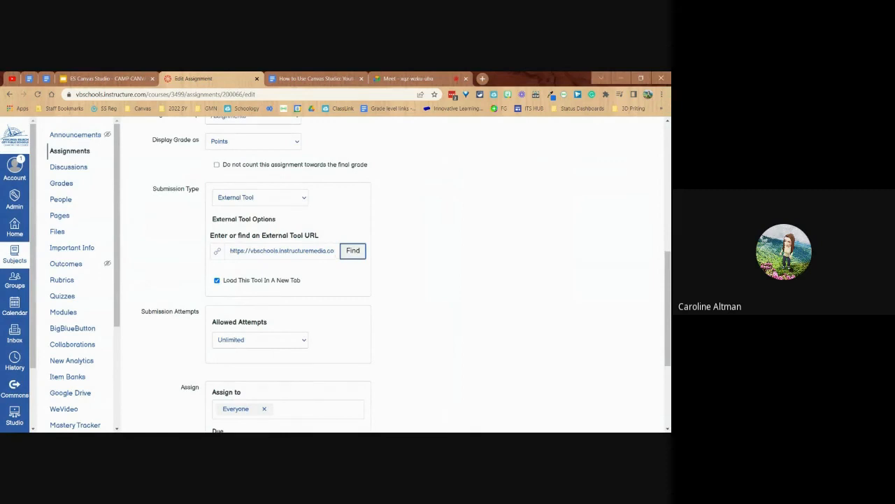
{"action": "scroll", "coordinate": [395, 267], "scroll_direction": "down", "scroll_amount": 5}
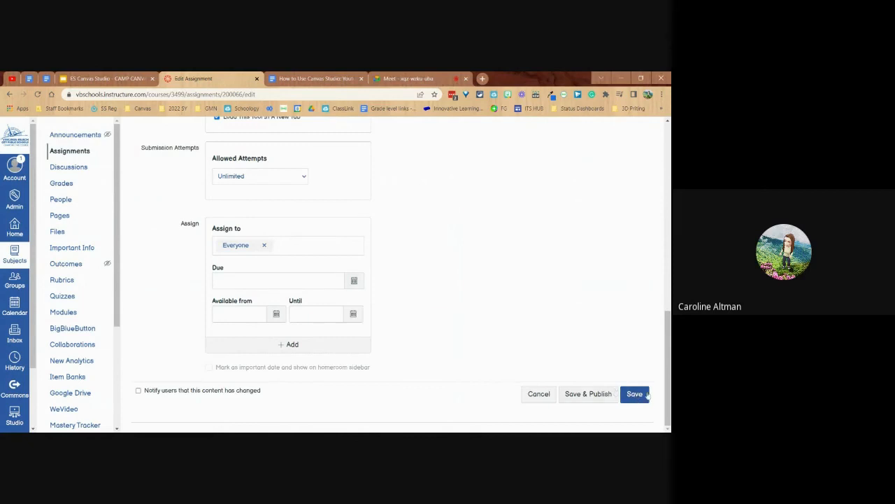
{"action": "left_click", "coordinate": [635, 394]}
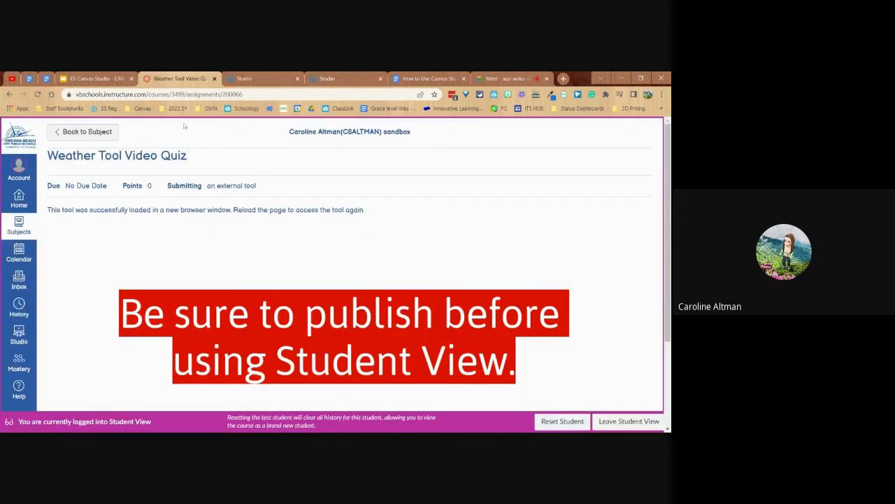
Return from the student view of the assignment to the subject page, and present the "Reviewing Insights and Quiz Results" slide.
{"action": "left_click", "coordinate": [65, 137]}
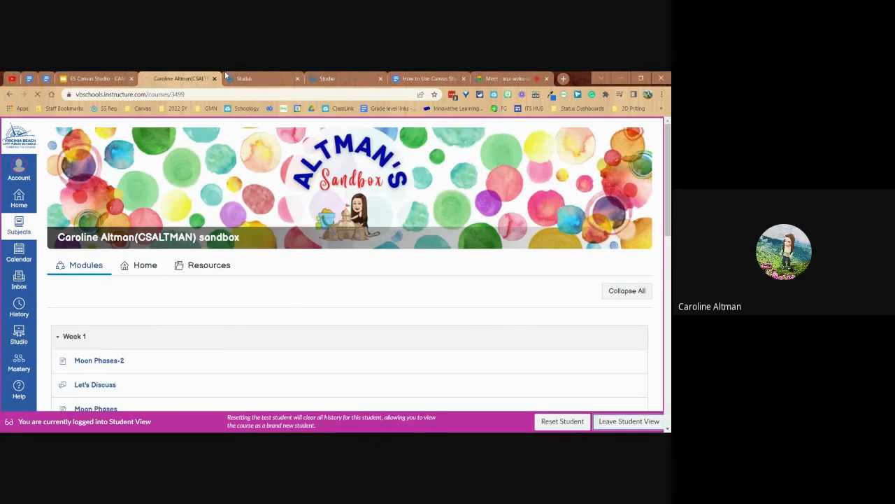
{"action": "left_click", "coordinate": [245, 78]}
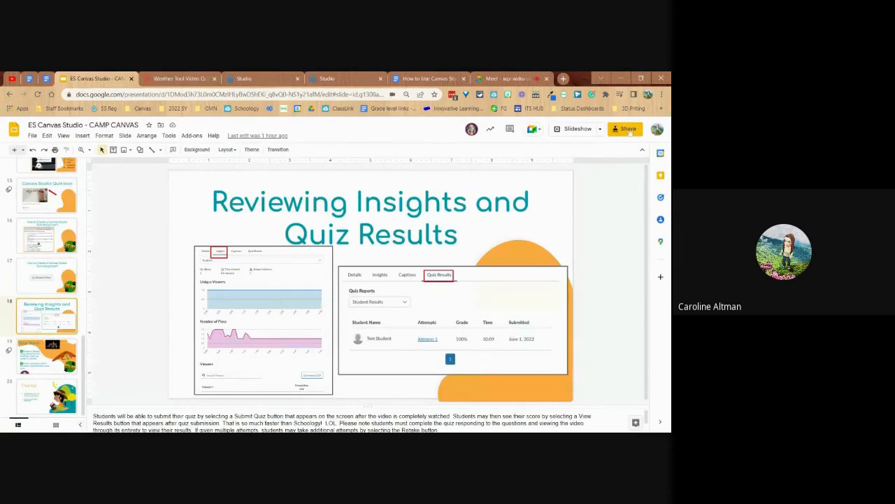
{"action": "left_click", "coordinate": [578, 129]}
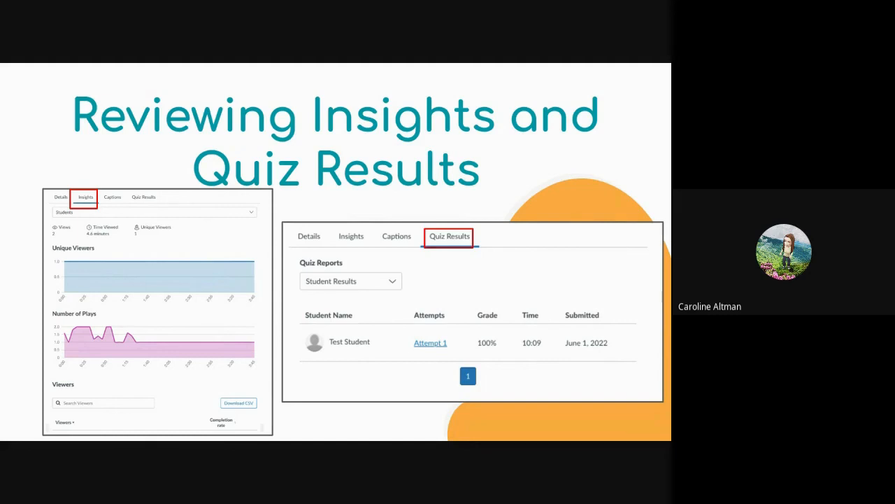
{"action": "key", "text": "Escape"}
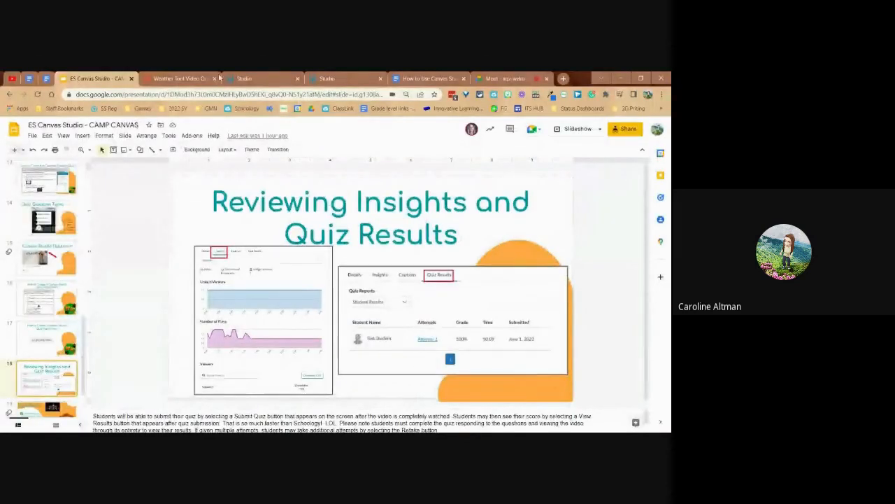
Read through the "How to Use Canvas Studio: Youtube Edition" guide, from sharing videos to viewing quiz results.
{"action": "left_click", "coordinate": [411, 77]}
{"action": "scroll", "coordinate": [434, 288], "scroll_direction": "up", "scroll_amount": 1}
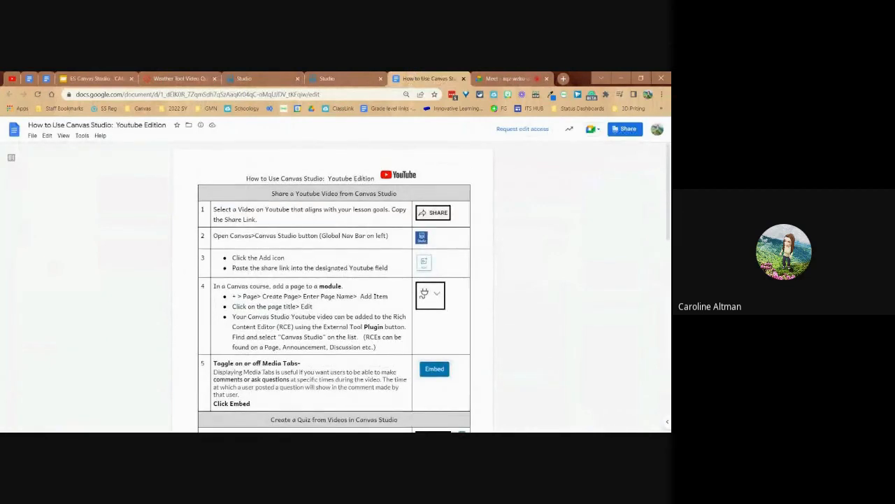
{"action": "scroll", "coordinate": [334, 287], "scroll_direction": "down", "scroll_amount": 4}
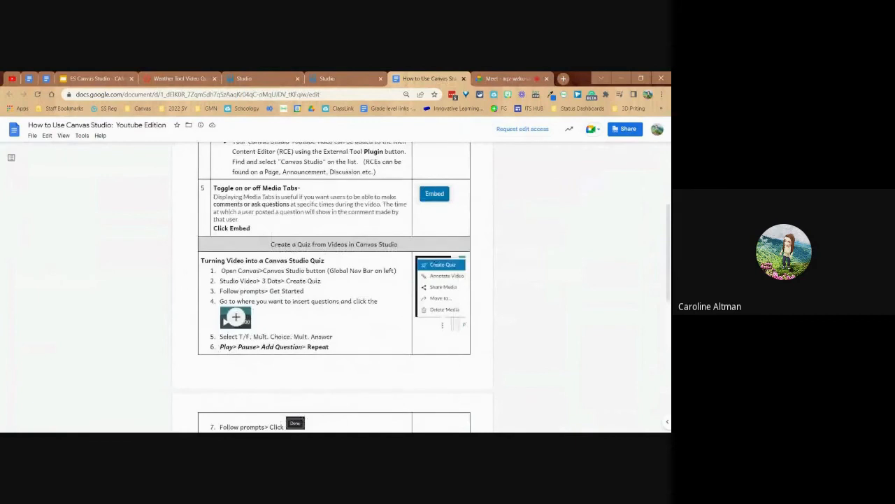
{"action": "scroll", "coordinate": [334, 287], "scroll_direction": "down", "scroll_amount": 2}
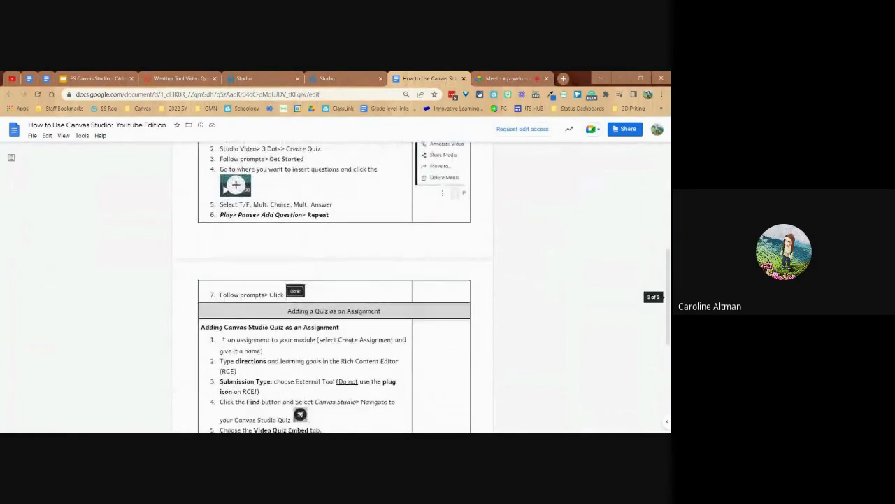
{"action": "scroll", "coordinate": [333, 287], "scroll_direction": "down", "scroll_amount": 2}
{"action": "scroll", "coordinate": [334, 287], "scroll_direction": "down", "scroll_amount": 1}
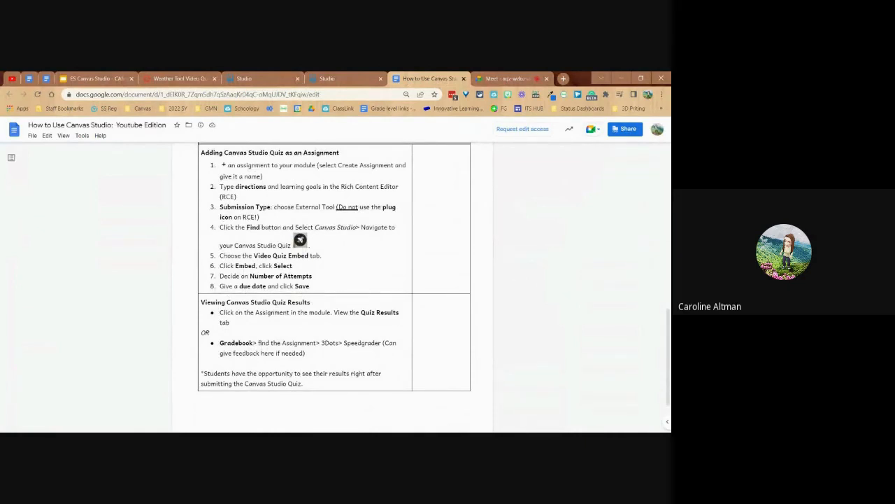
Show the "Your Turn!" slide in the Camp Canvas presentation, and switch to the Google Meet call.
{"action": "left_click", "coordinate": [98, 78]}
{"action": "key", "text": "Down"}
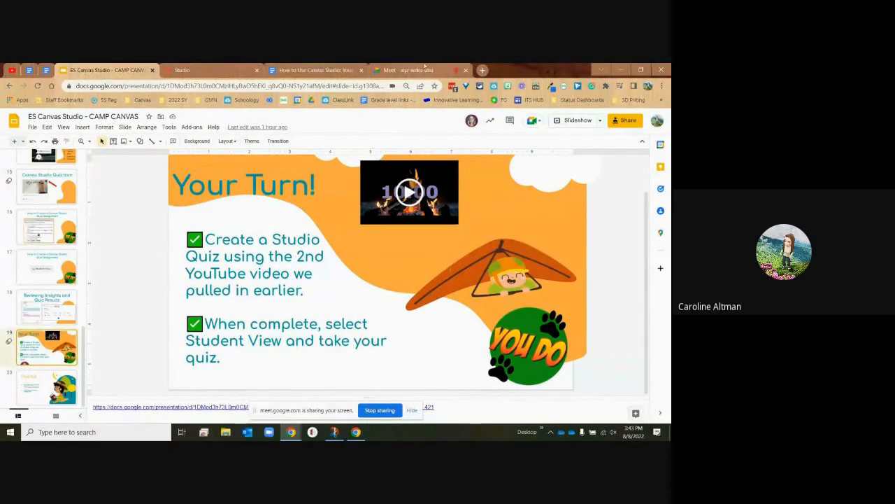
{"action": "left_click", "coordinate": [425, 66]}
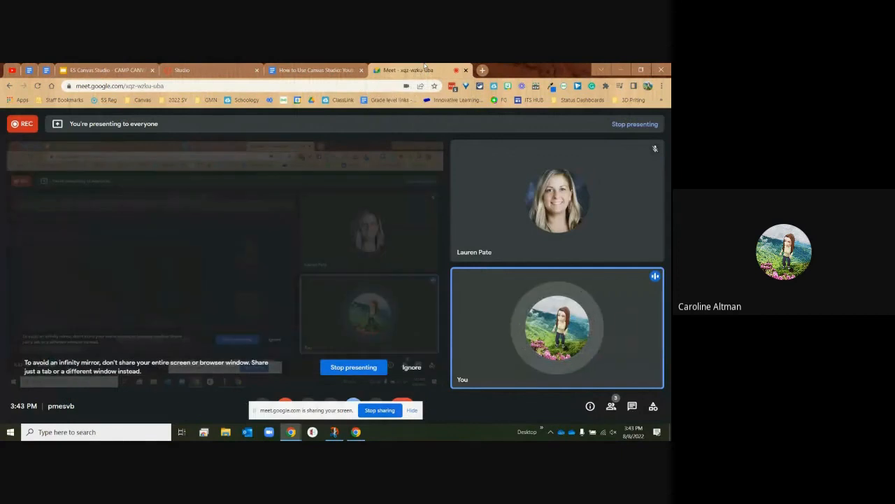
Switch back to the Canvas Studio library and launch the recorder for a Screen Capture.
{"action": "left_click", "coordinate": [176, 69]}
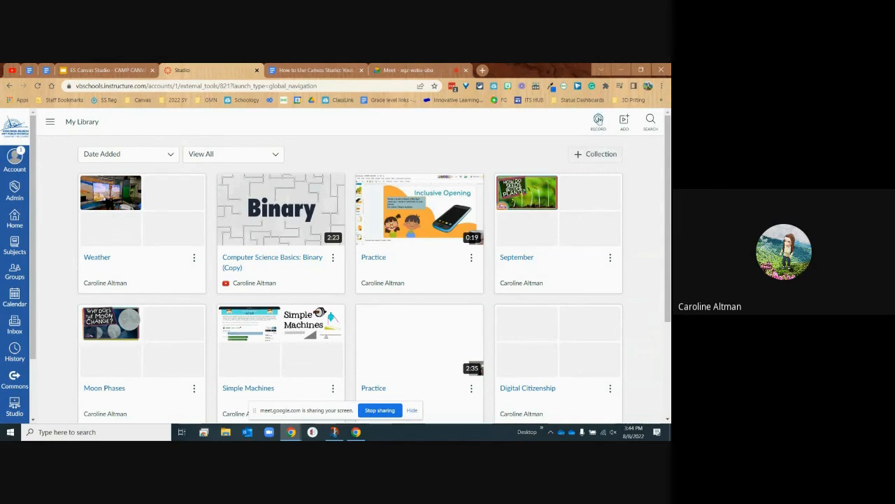
{"action": "left_click", "coordinate": [599, 121]}
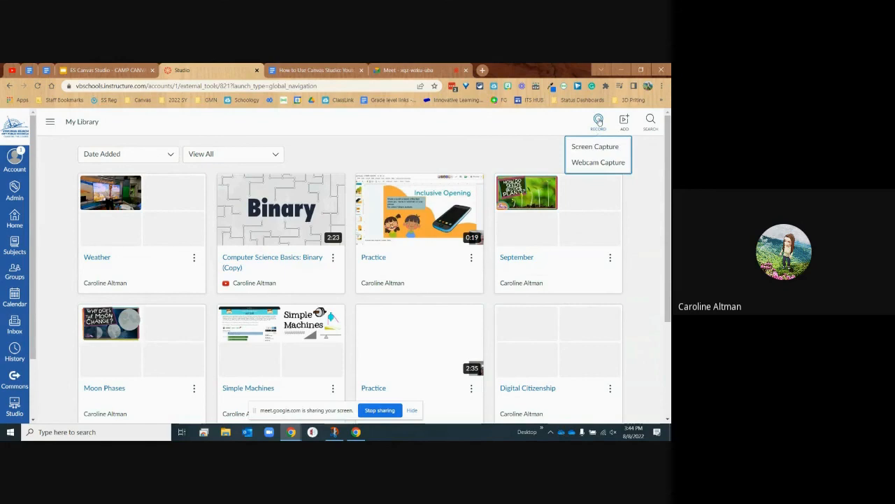
{"action": "left_click", "coordinate": [620, 148]}
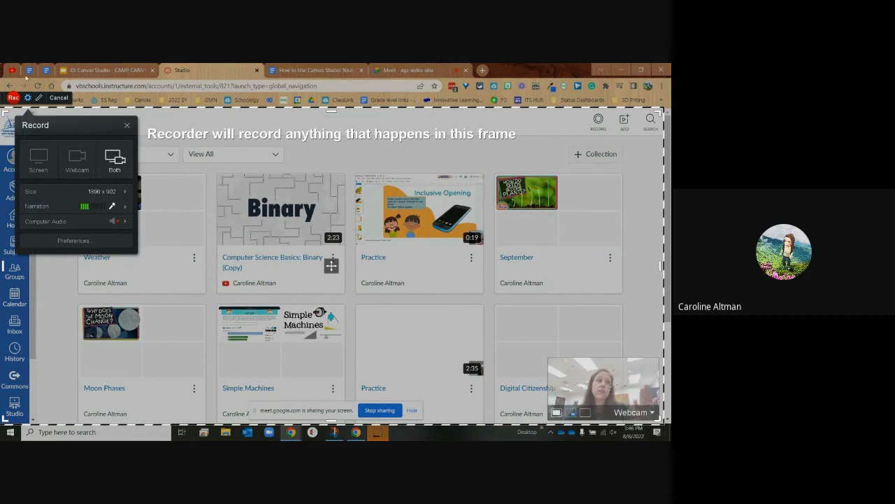
Turn on Draw & Zoom in the recorder and draw a filled red rectangle across the Weather and Binary thumbnails.
{"action": "left_click", "coordinate": [40, 98]}
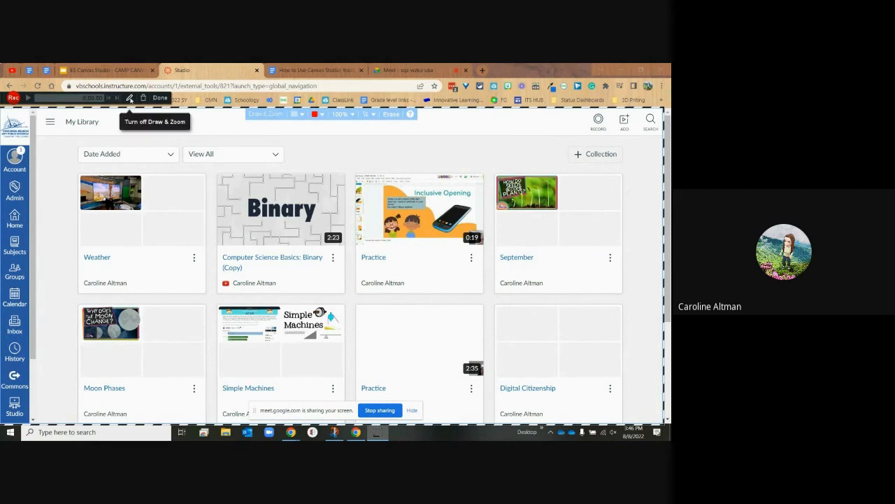
{"action": "left_click", "coordinate": [130, 98]}
{"action": "mouse_move", "coordinate": [153, 203]}
{"action": "left_mouse_down"}
{"action": "mouse_move", "coordinate": [280, 208]}
{"action": "mouse_move", "coordinate": [466, 154]}
{"action": "mouse_move", "coordinate": [466, 266]}
{"action": "mouse_move", "coordinate": [347, 276]}
{"action": "left_mouse_up"}
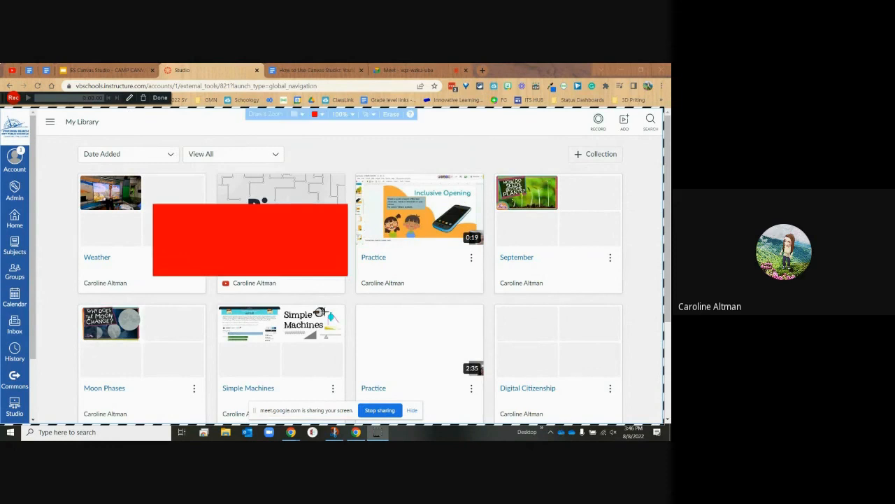
Delete everything drawn in the recorder and start over.
{"action": "left_click", "coordinate": [144, 98]}
{"action": "left_click", "coordinate": [128, 150]}
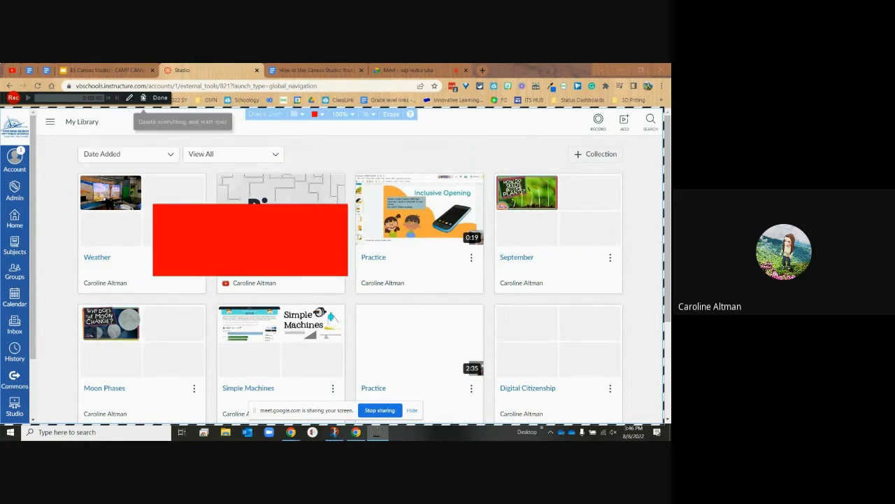
{"action": "left_click", "coordinate": [144, 99]}
{"action": "left_click", "coordinate": [128, 149]}
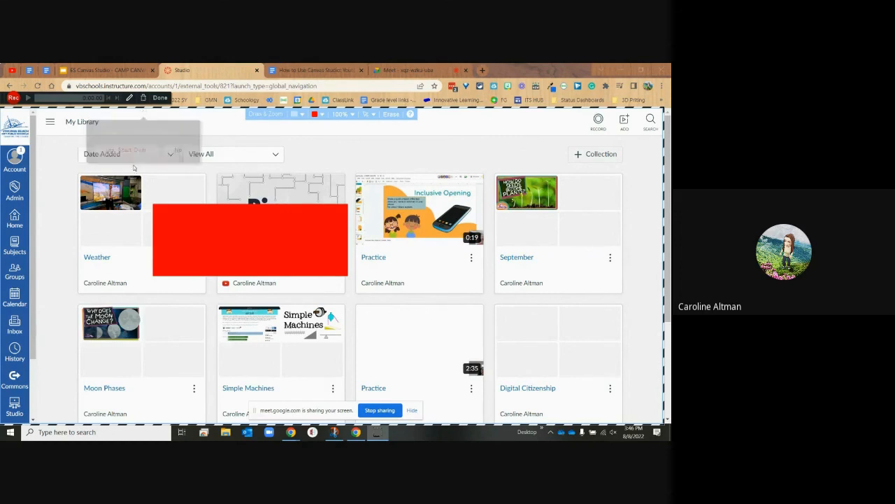
{"action": "left_click", "coordinate": [144, 99]}
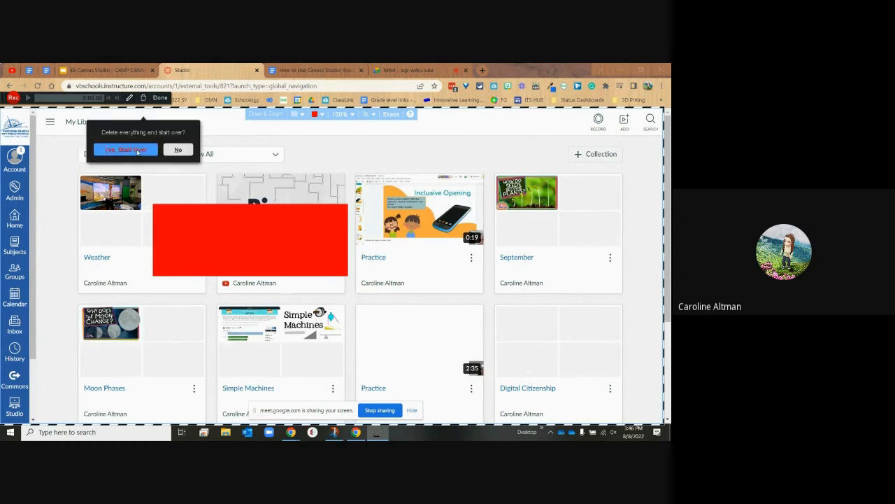
{"action": "left_click", "coordinate": [137, 151]}
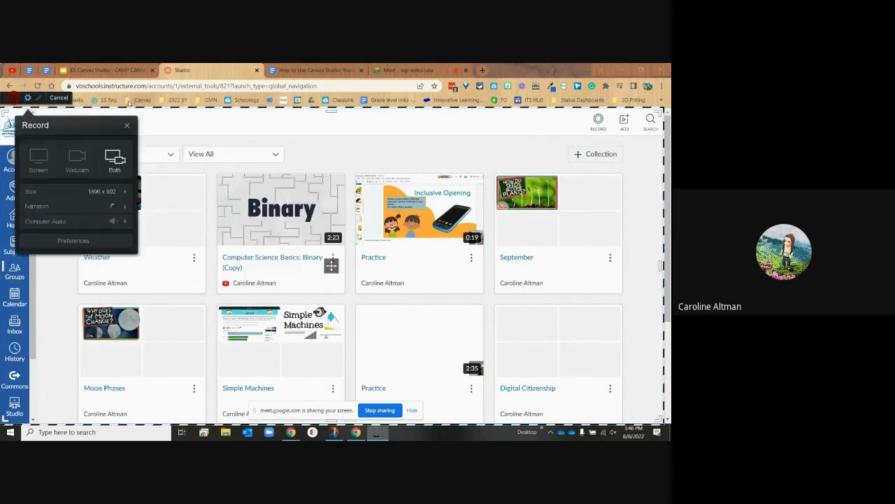
View the recorder preferences, cancel out of them, and dismiss the record settings.
{"action": "left_click", "coordinate": [70, 241]}
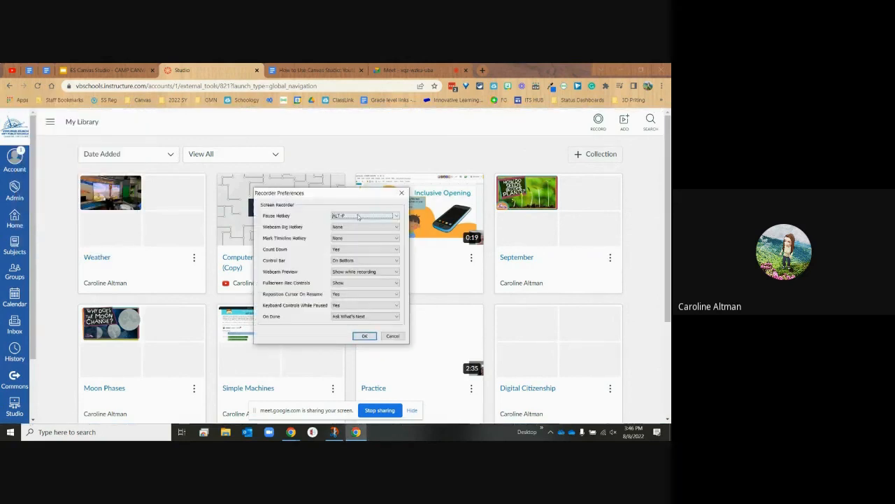
{"action": "left_click", "coordinate": [392, 337]}
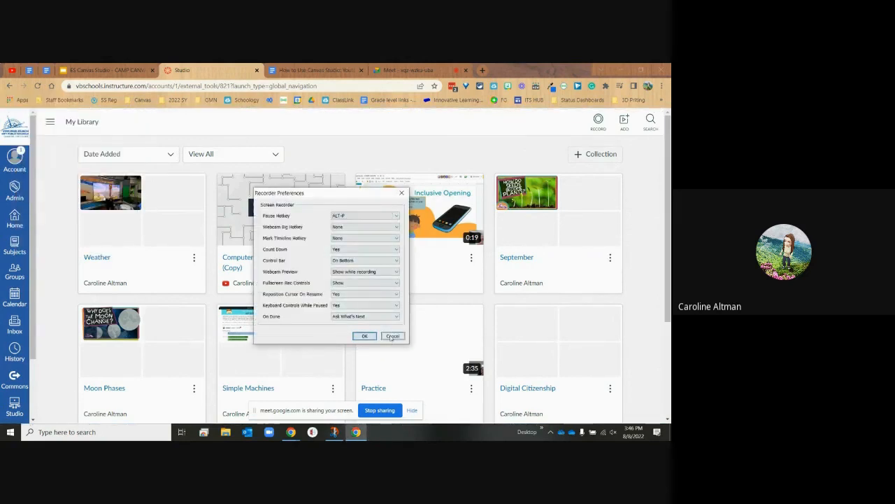
{"action": "left_click", "coordinate": [27, 99]}
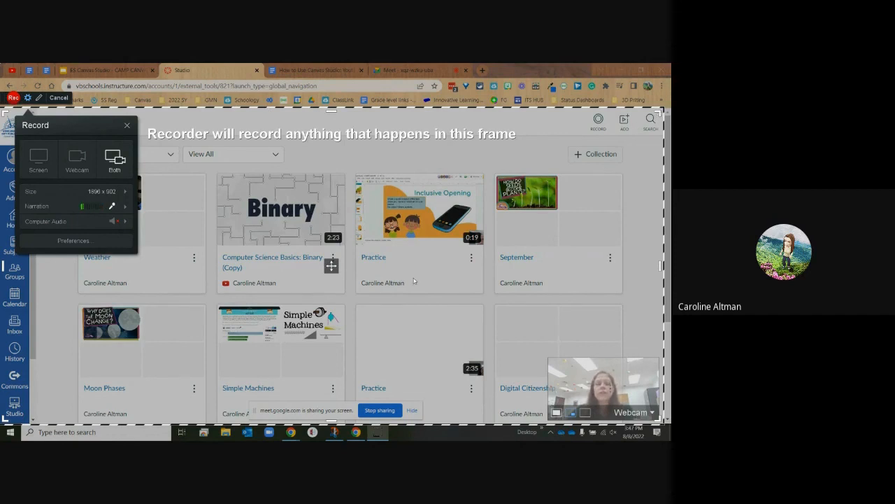
{"action": "left_click", "coordinate": [213, 250]}
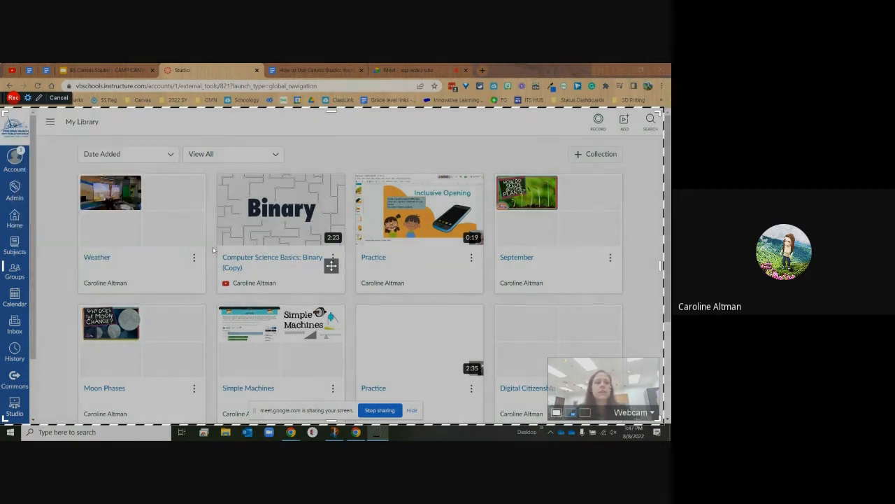